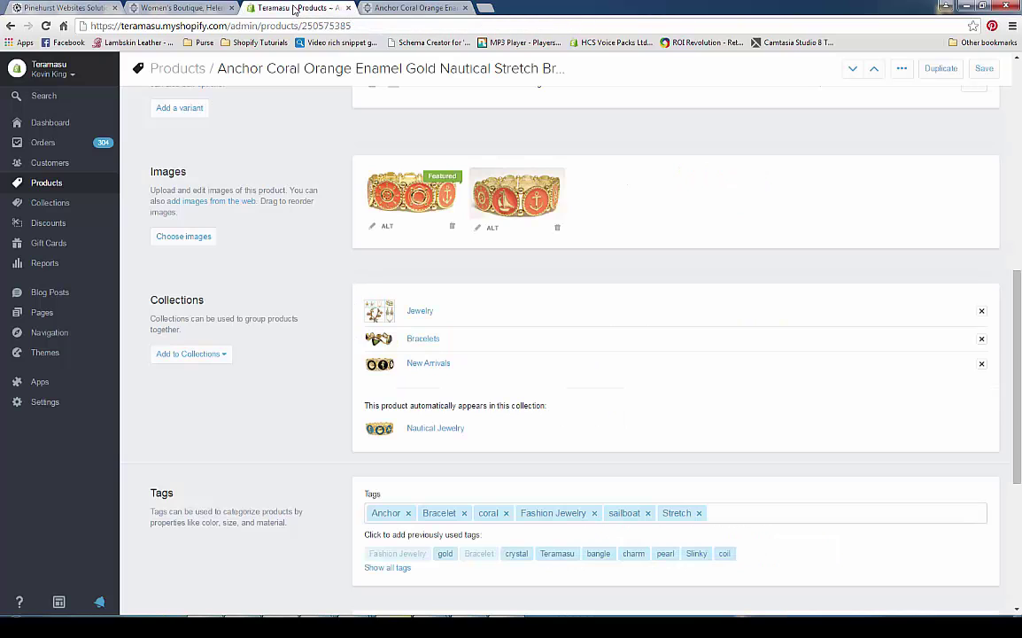
# Examine the coral orange bracelet's title, description, page title, meta description and URL handle.
pyautogui.scroll(8, 286, 273)
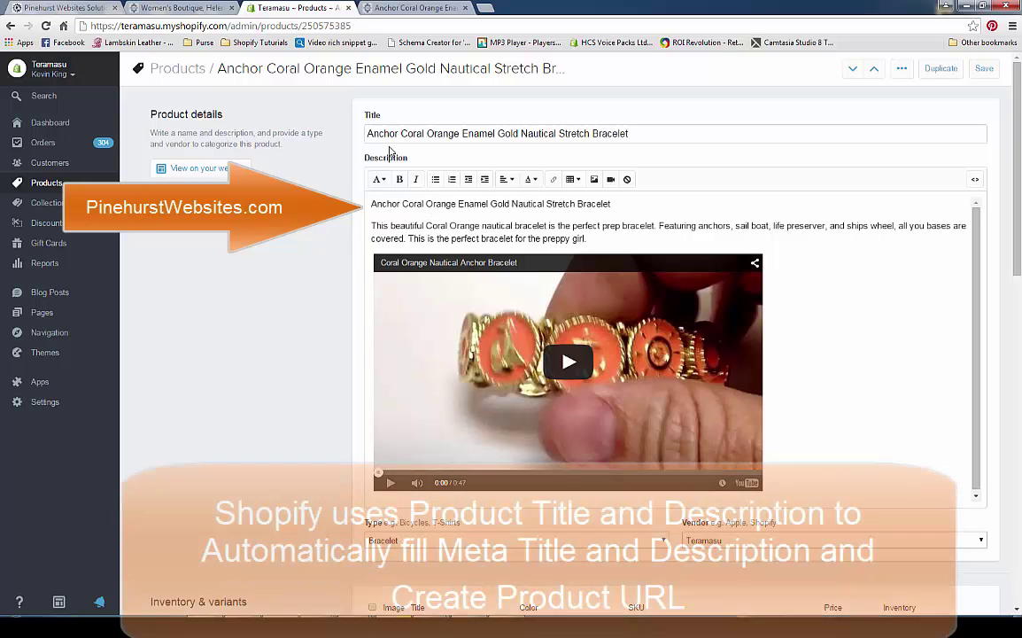
pyautogui.scroll(-3, 350, 208)
pyautogui.scroll(-10, 350, 203)
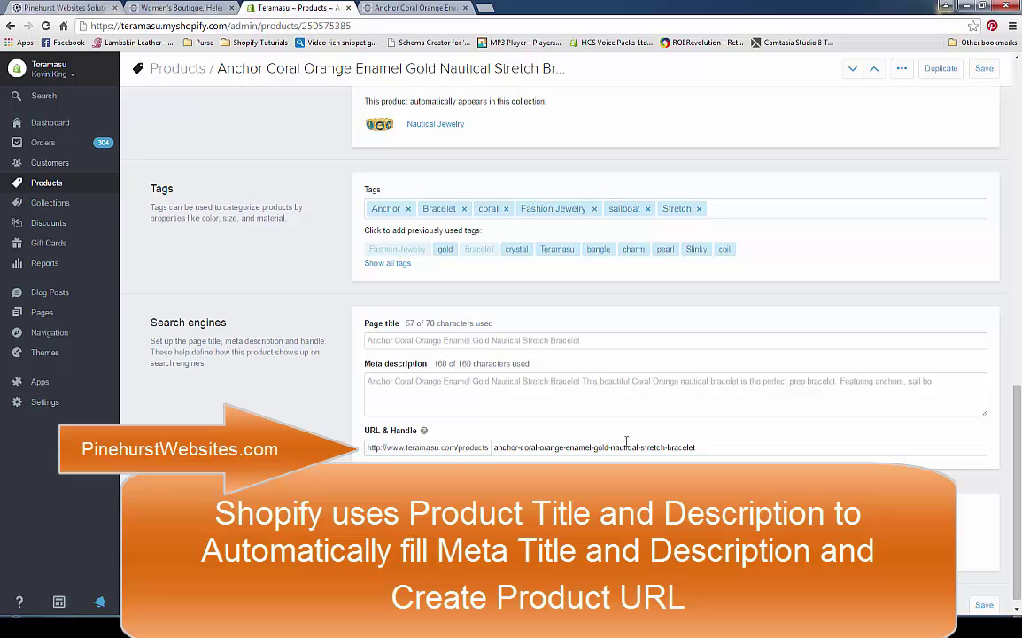
pyautogui.scroll(10, 538, 429)
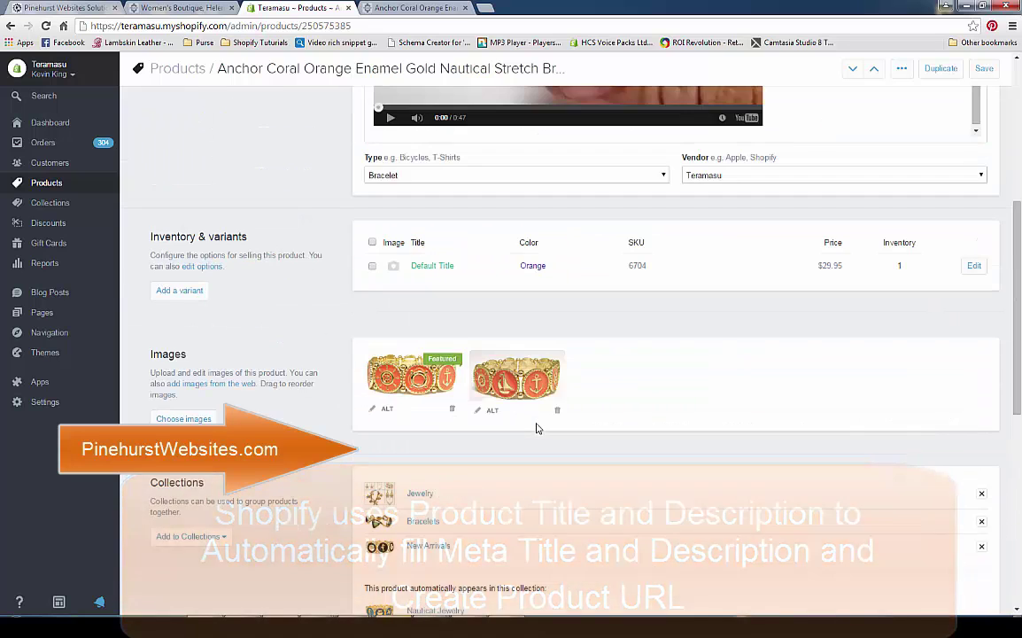
# Copy the product title and search Google for "Anchor Coral Orange Enamel Gold Nautical Stretch Bracelet" in a new tab.
pyautogui.moveTo(647, 133); pyautogui.dragTo(367, 133)
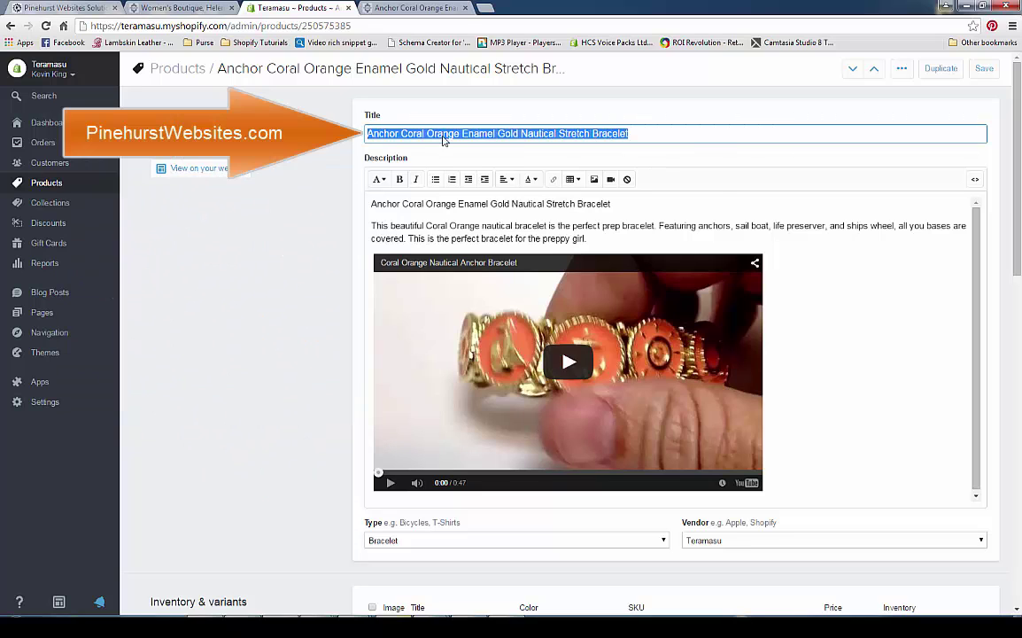
pyautogui.rightClick(443, 140)
pyautogui.click(484, 194)
pyautogui.click(486, 8)
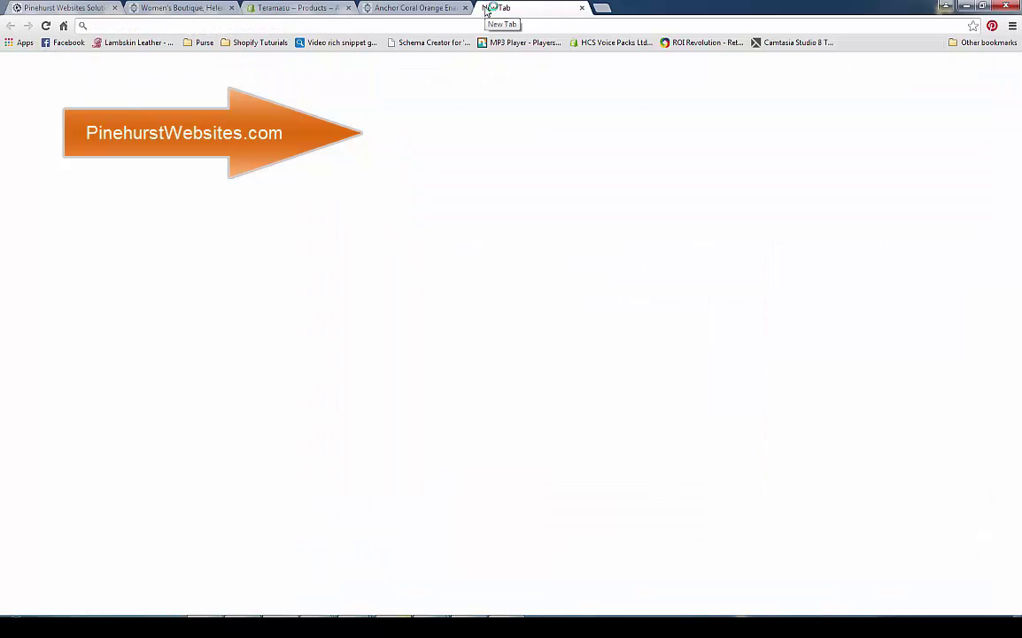
pyautogui.click(349, 231)
pyautogui.rightClick(351, 232)
pyautogui.click(396, 306)
pyautogui.press('Return')
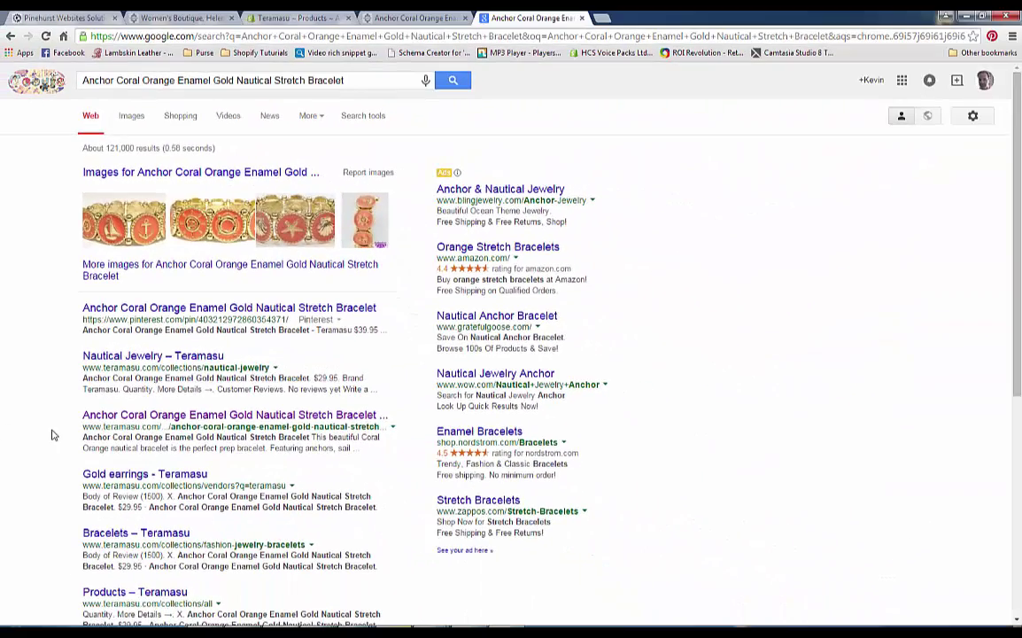
# Examine the Google results for the store's product images and page listings.
pyautogui.scroll(-1, 32, 405)
pyautogui.scroll(-1, 32, 405)
pyautogui.scroll(-2, 32, 404)
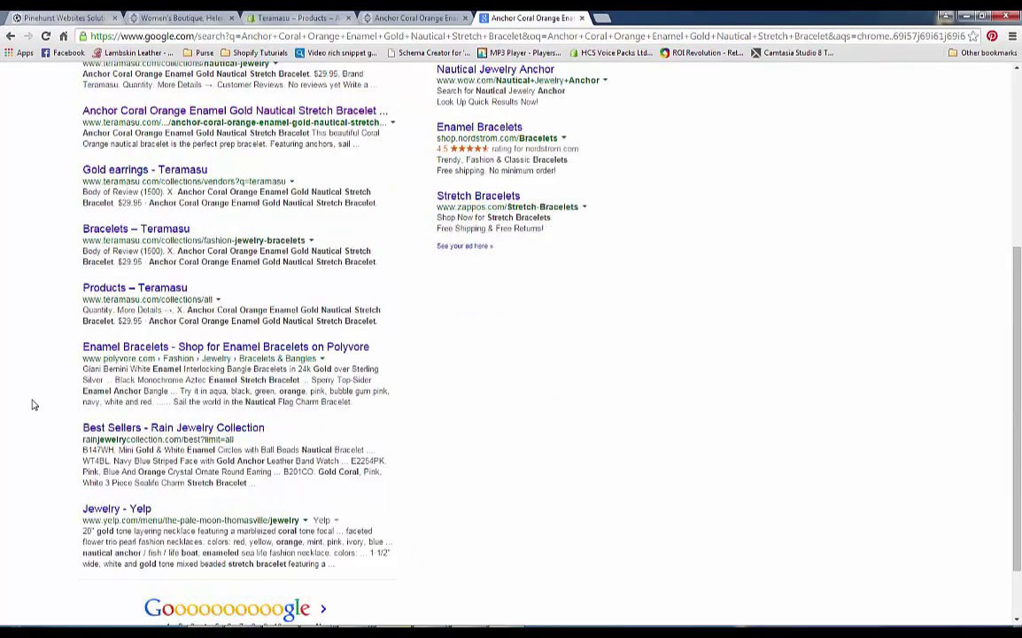
pyautogui.scroll(4, 31, 405)
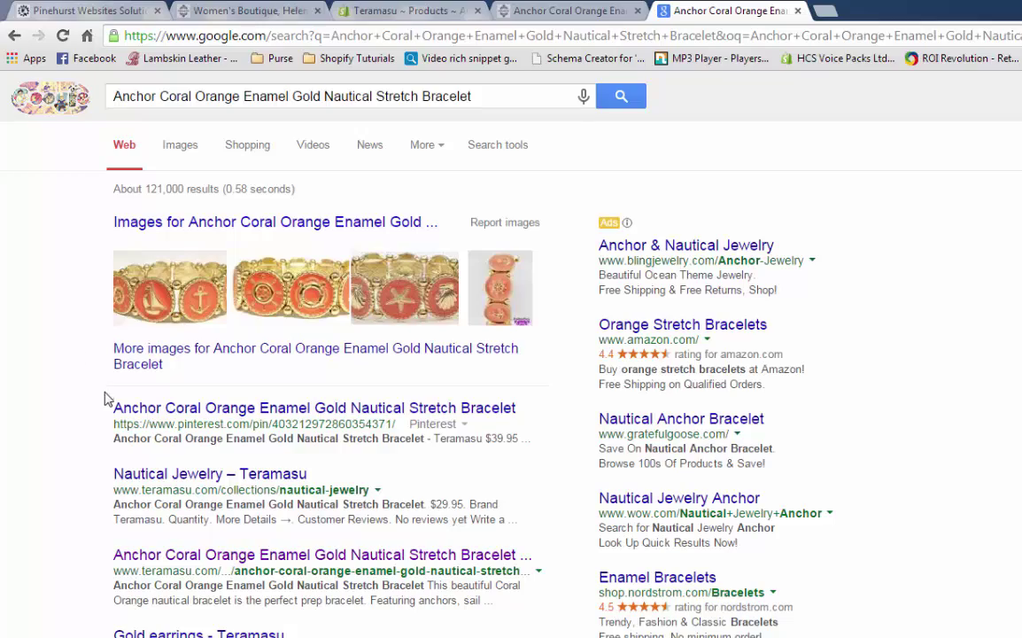
pyautogui.scroll(-1, 97, 359)
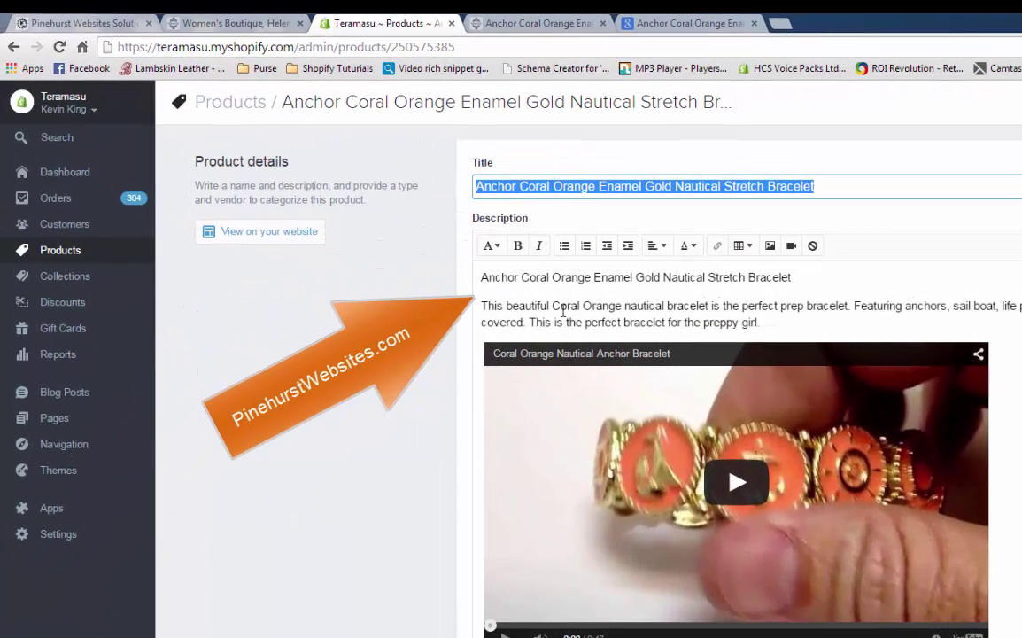
# Compare the URL handle in the product's search engine settings with the web address of its live store page.
pyautogui.scroll(-15, 381, 290)
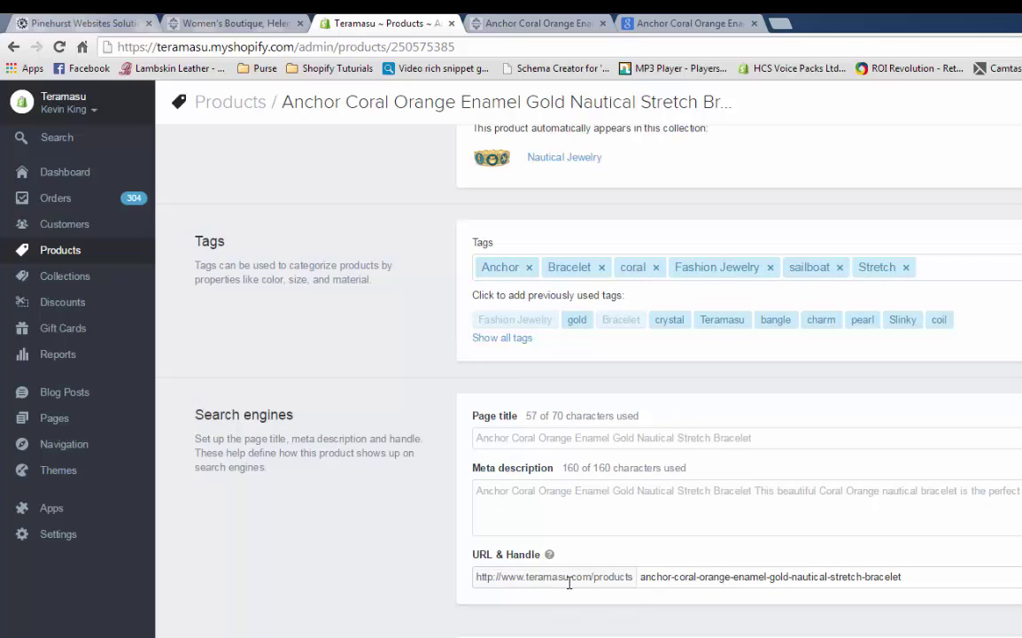
pyautogui.scroll(10, 570, 583)
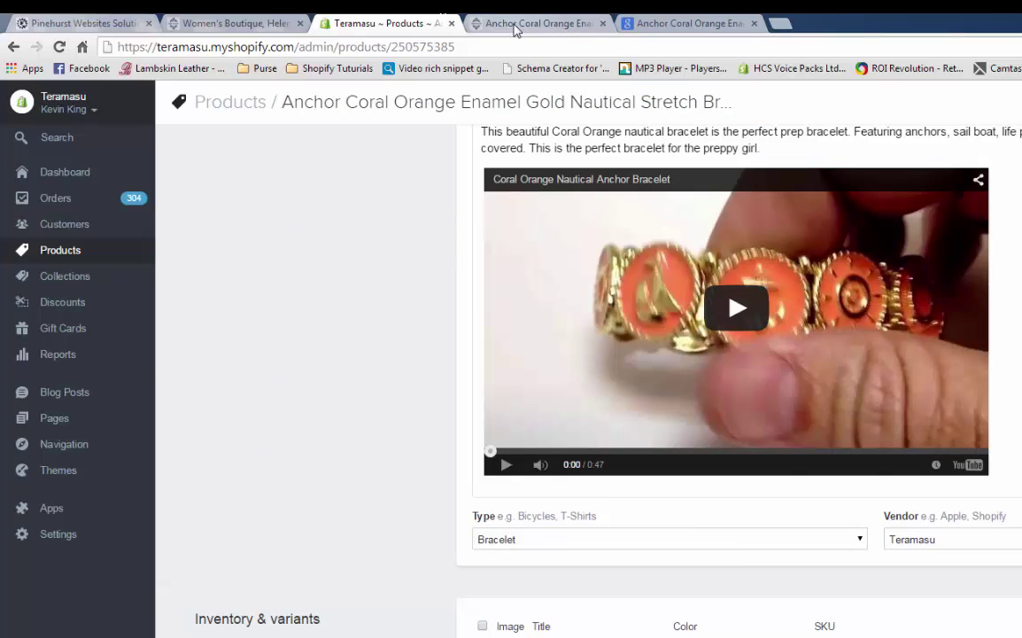
pyautogui.click(517, 25)
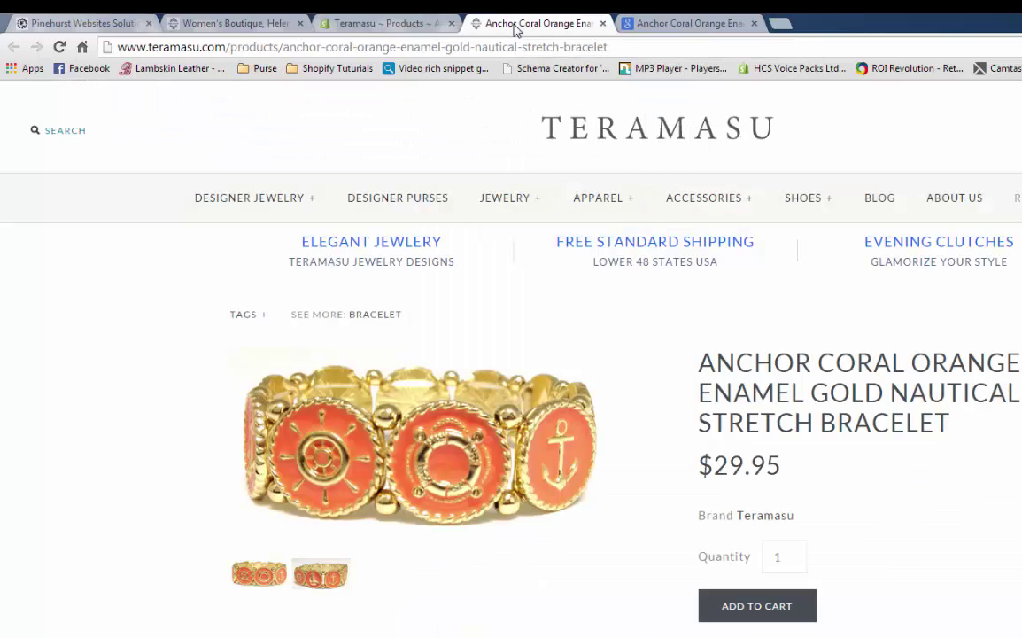
pyautogui.click(257, 49)
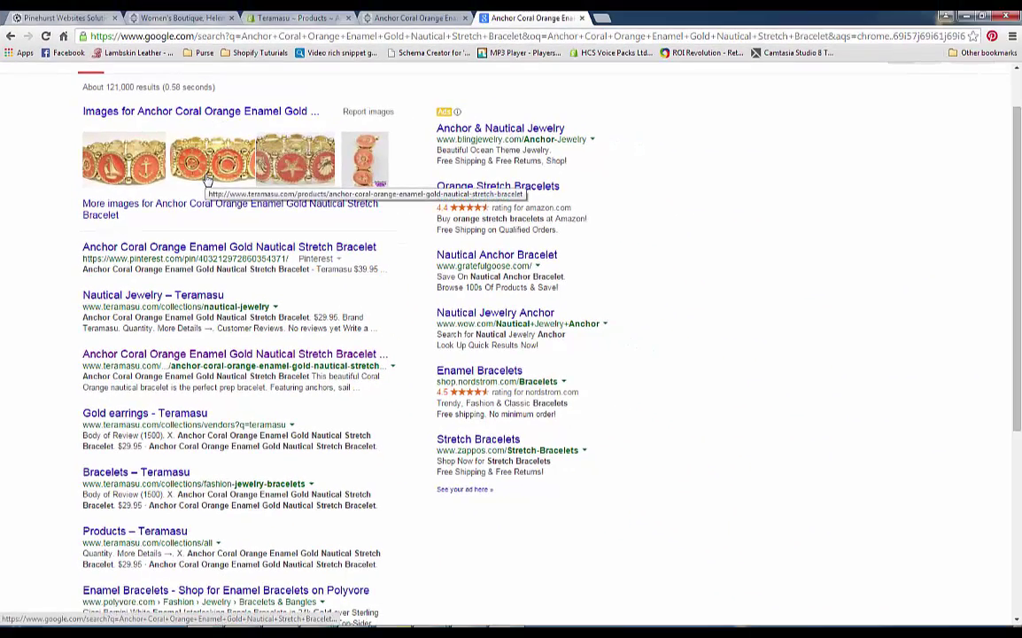
# Return to the product's Shopify admin page and check the ALT text of its featured image.
pyautogui.click(414, 18)
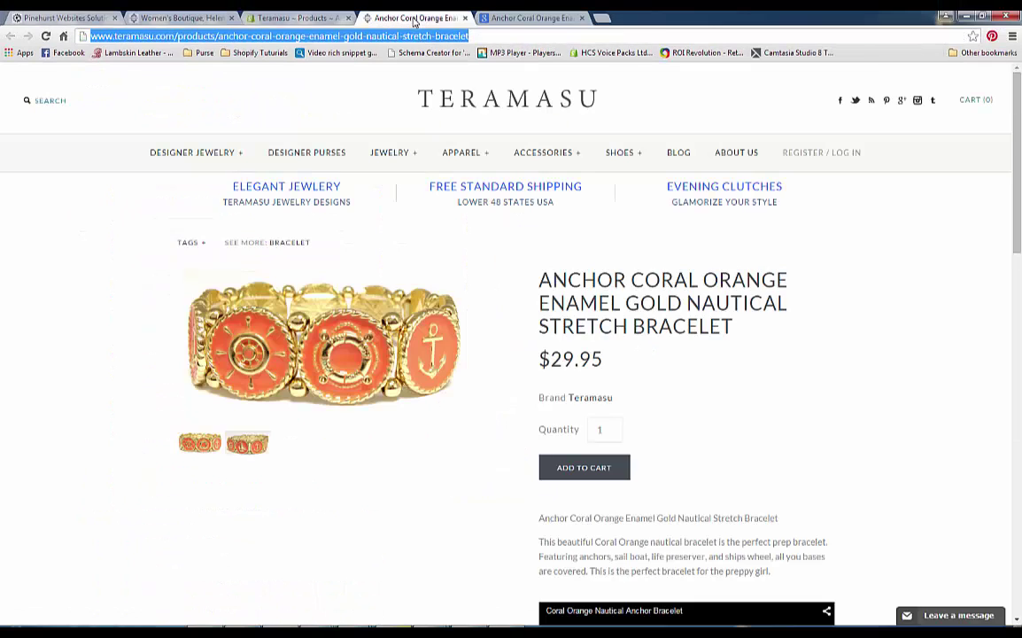
pyautogui.click(301, 18)
pyautogui.scroll(-3, 250, 176)
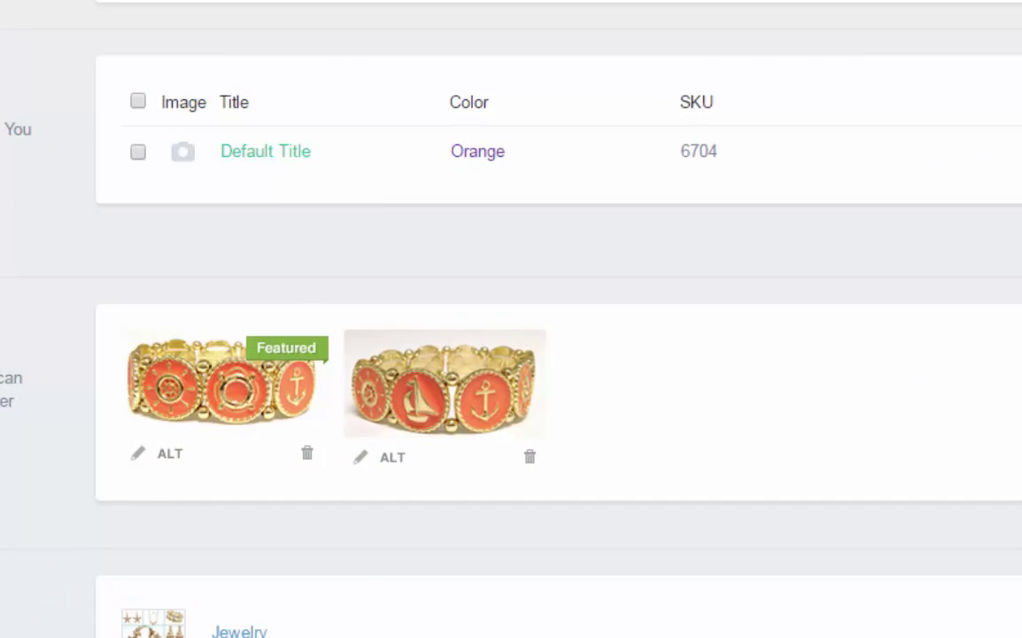
pyautogui.click(168, 454)
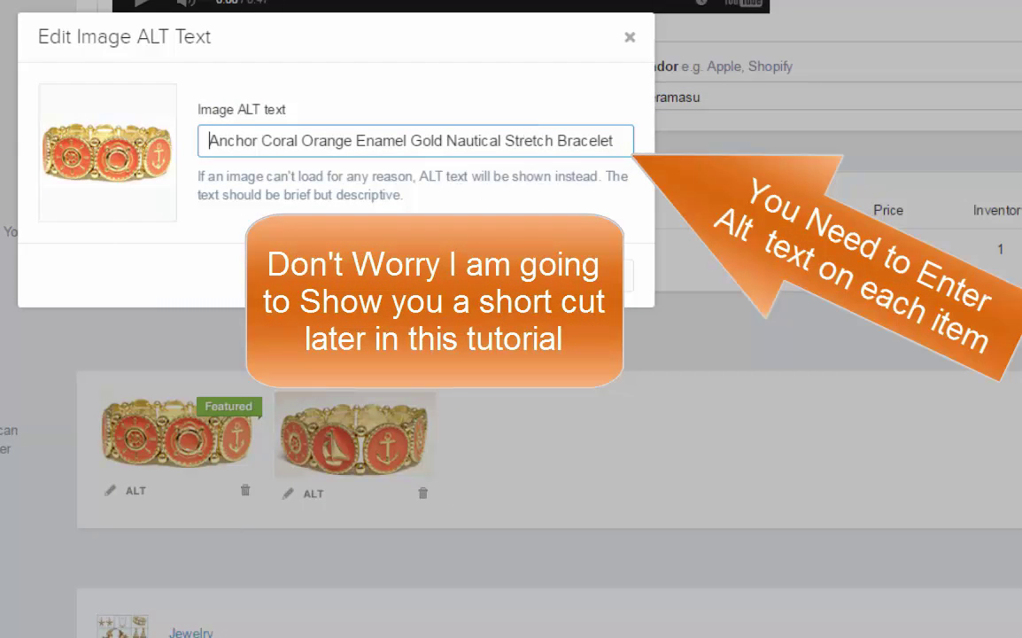
pyautogui.press('Return')
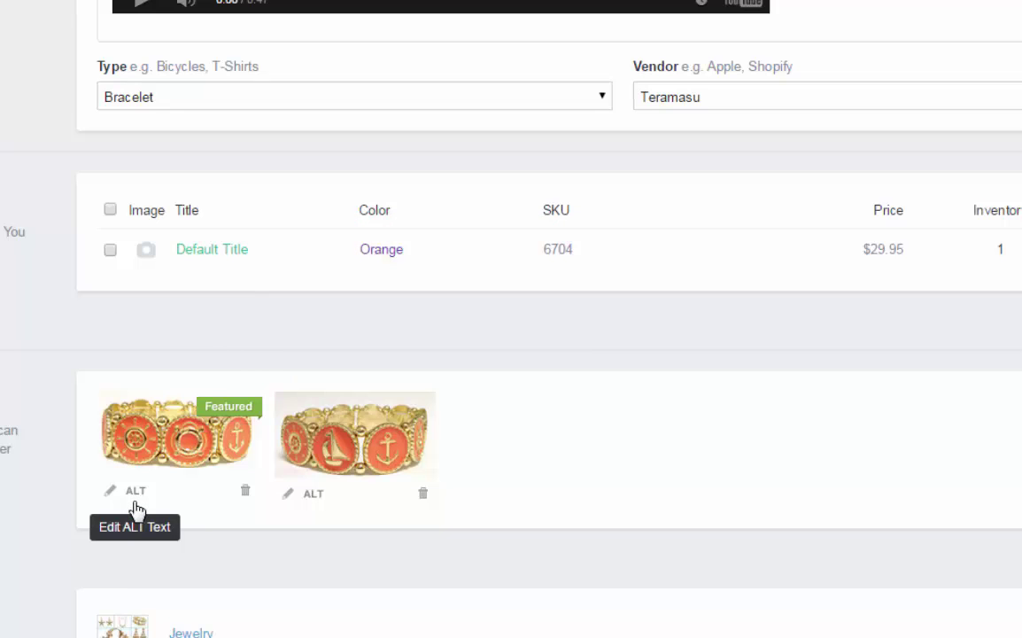
pyautogui.scroll(8, 136, 510)
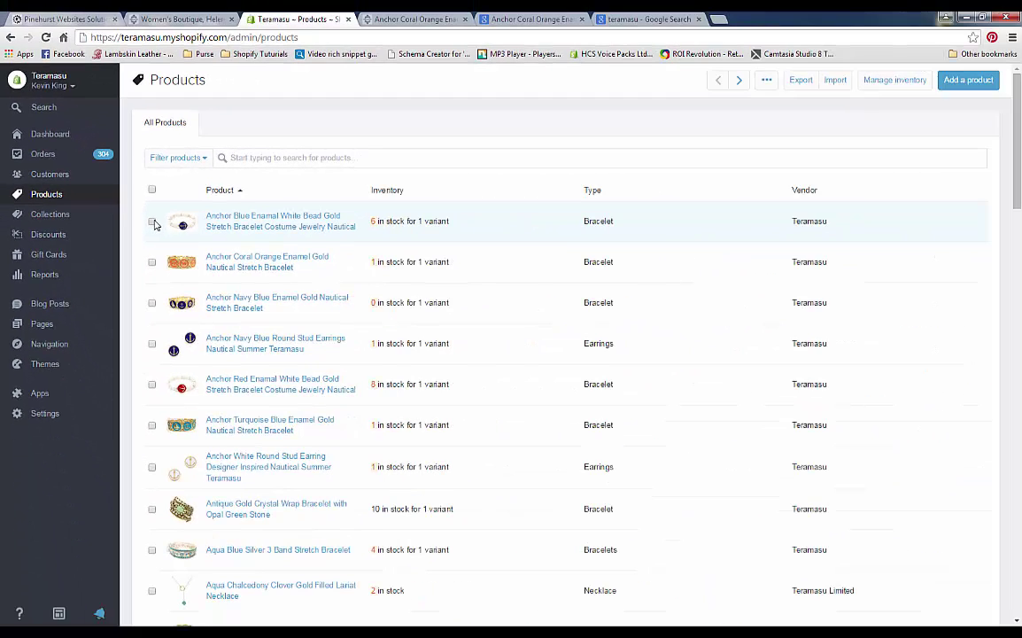
# Select the first four products in the product list, from the Anchor Blue bracelet through the Anchor Navy Blue Round Stud Earrings.
pyautogui.click(151, 221)
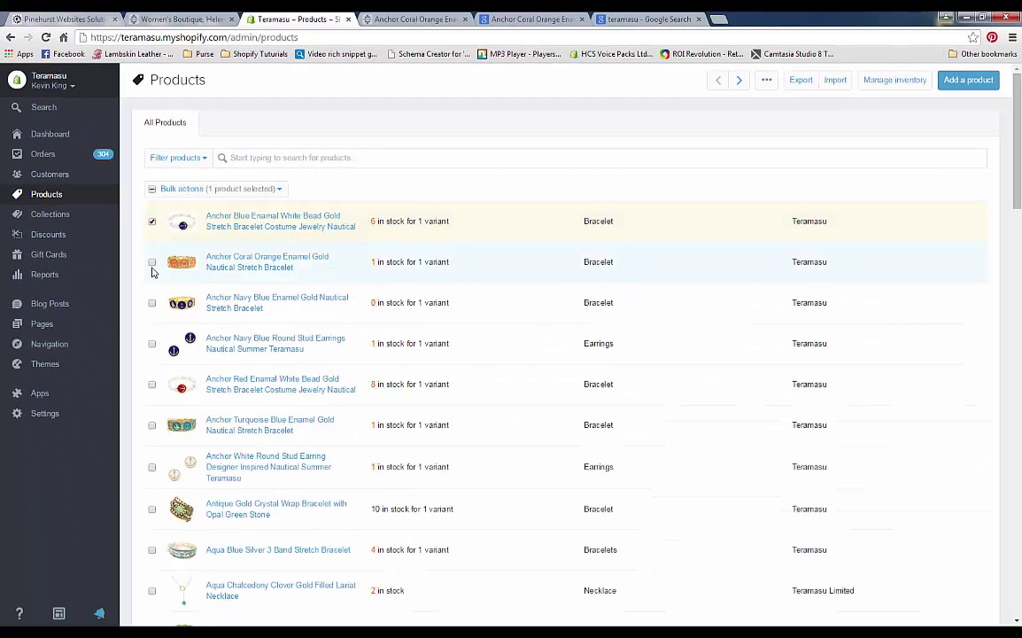
pyautogui.click(152, 262)
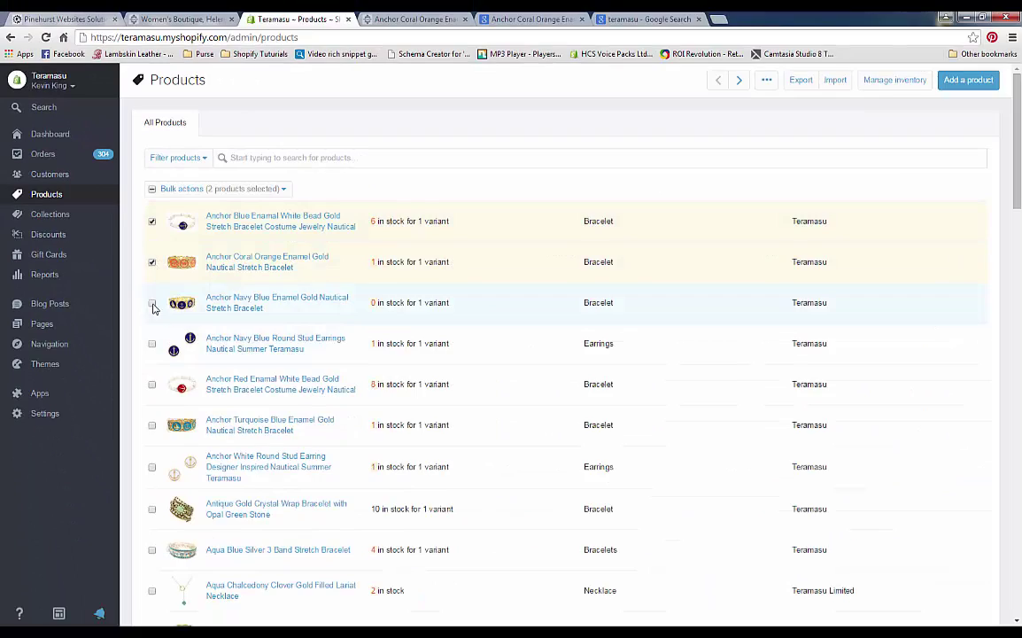
pyautogui.click(151, 303)
pyautogui.click(152, 343)
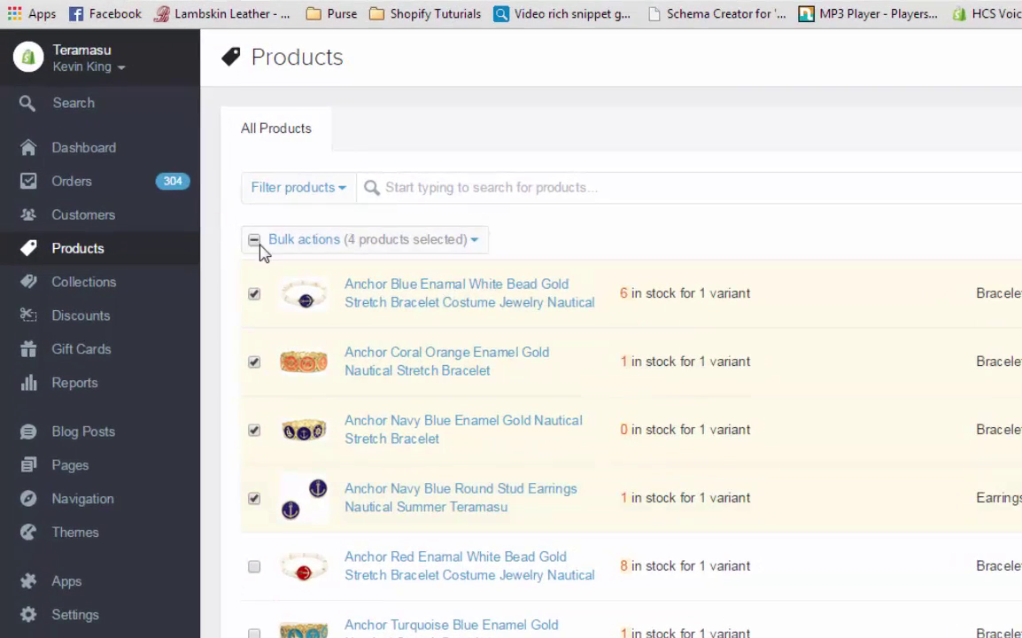
pyautogui.click(353, 249)
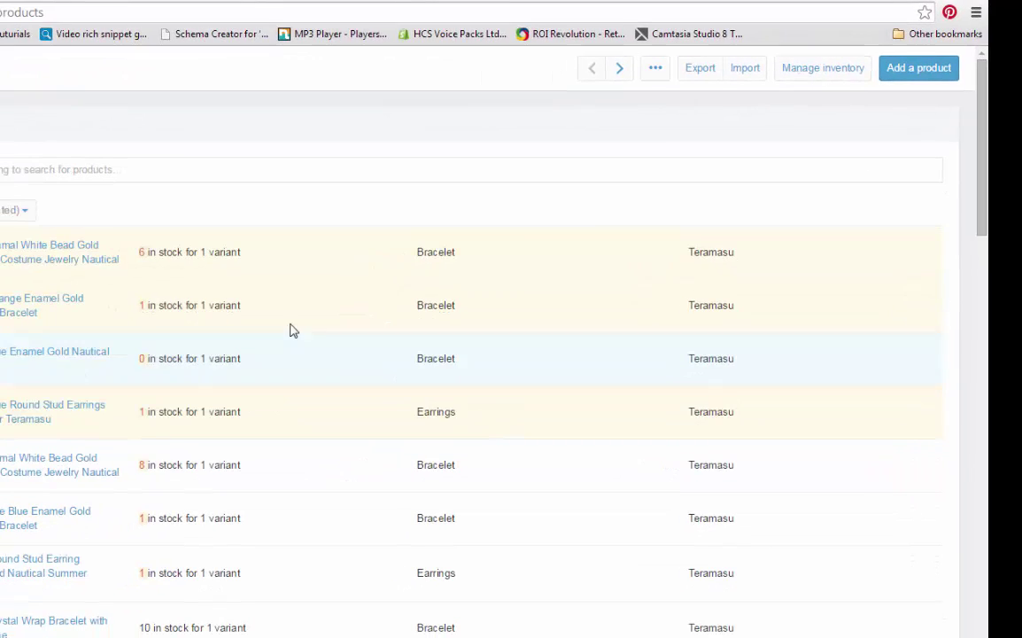
# Export only the four selected products as CSV for Excel and open the downloaded products_export (11).csv in Excel.
pyautogui.click(699, 74)
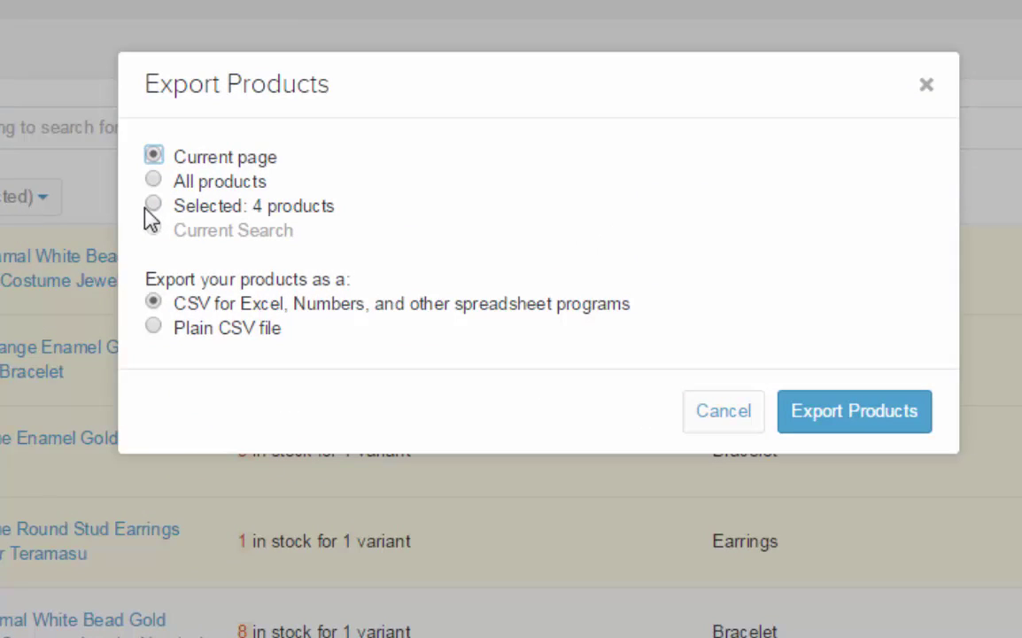
pyautogui.click(152, 206)
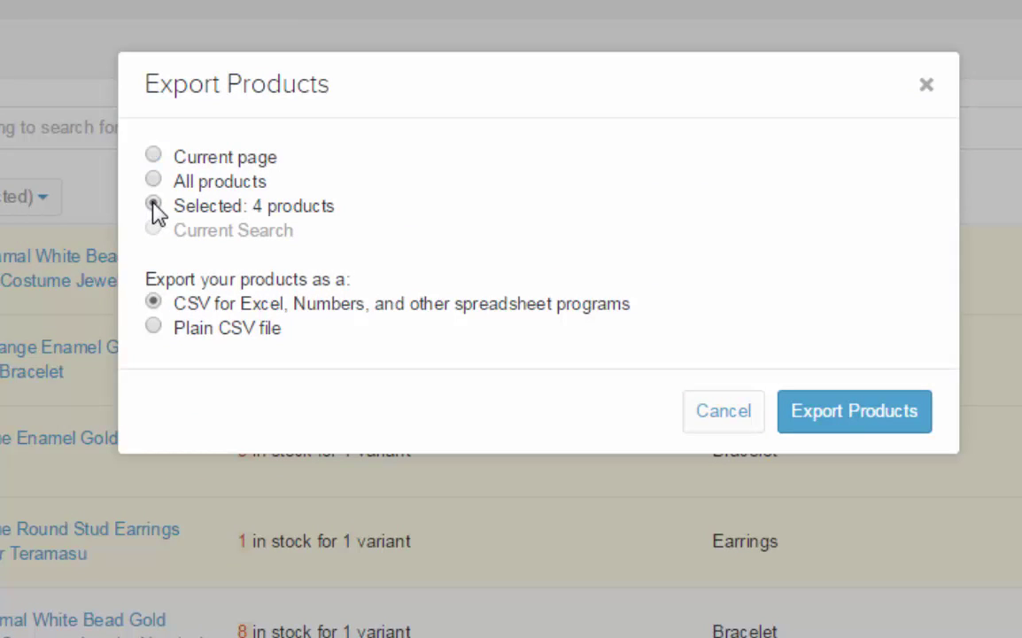
pyautogui.click(816, 421)
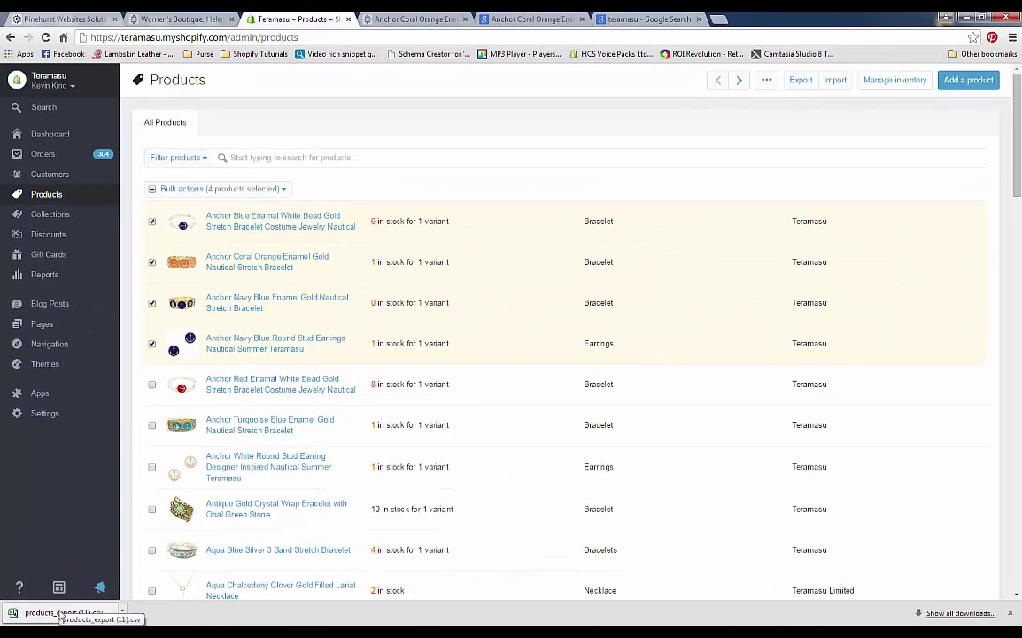
pyautogui.click(60, 613)
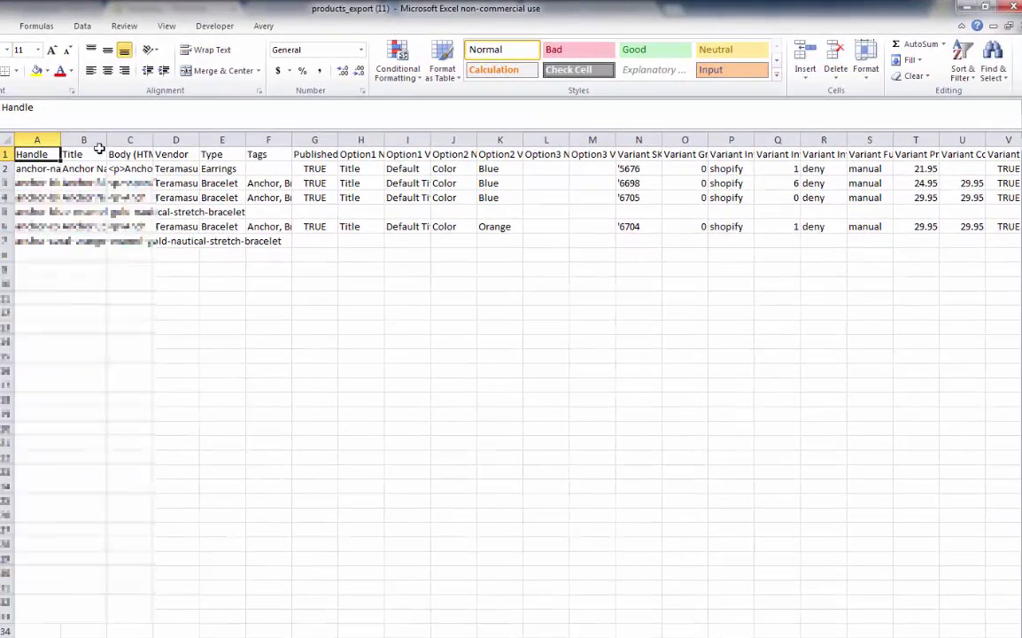
# Widen the Title column and copy the product titles in cells B2:B7.
pyautogui.moveTo(110, 140); pyautogui.dragTo(162, 141)
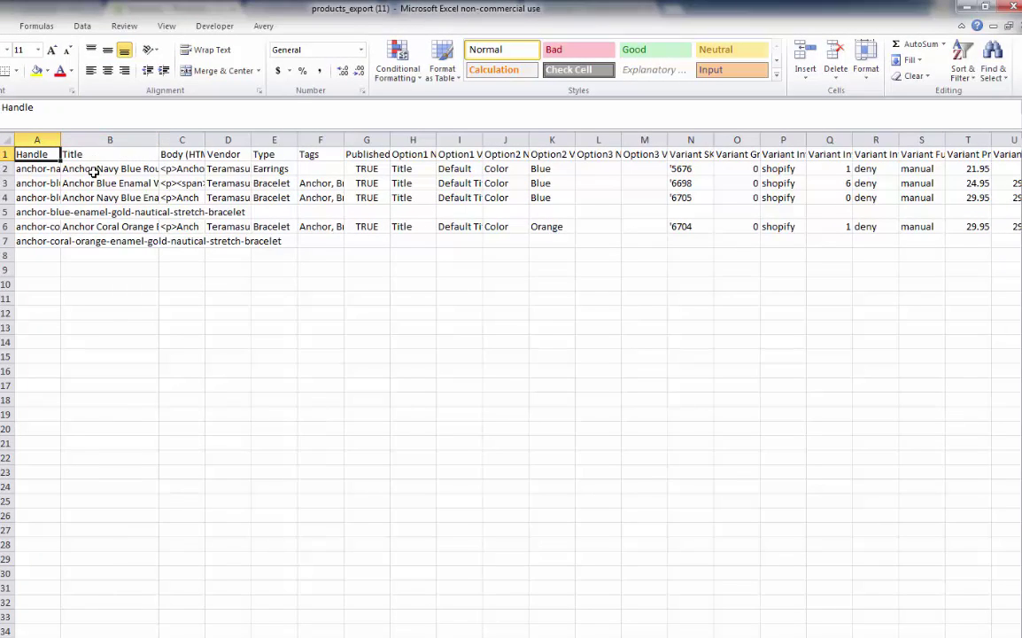
pyautogui.moveTo(93, 170); pyautogui.dragTo(96, 240)
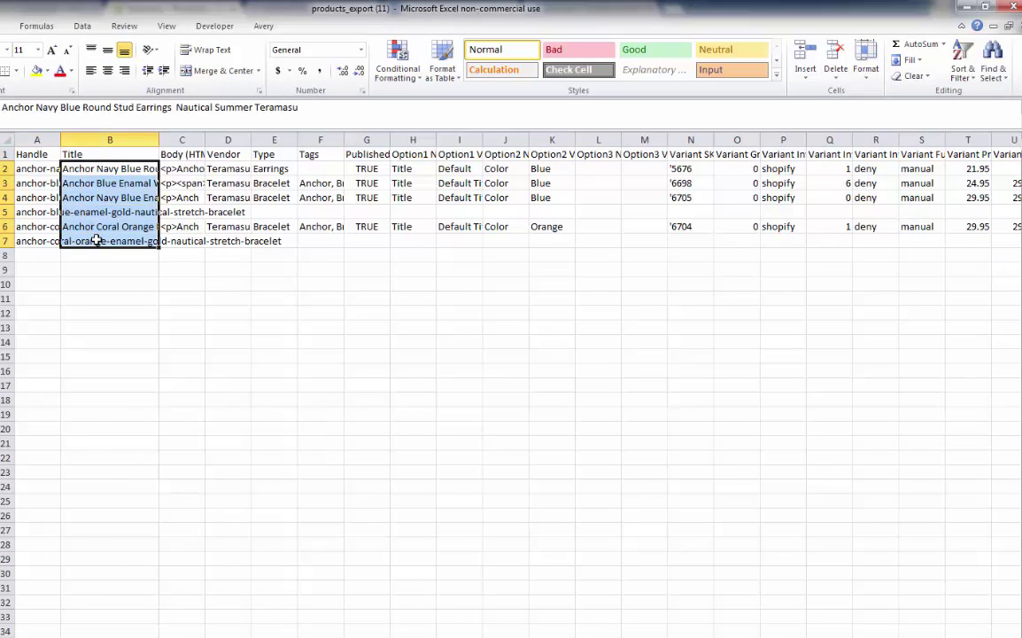
pyautogui.rightClick(95, 182)
pyautogui.click(127, 208)
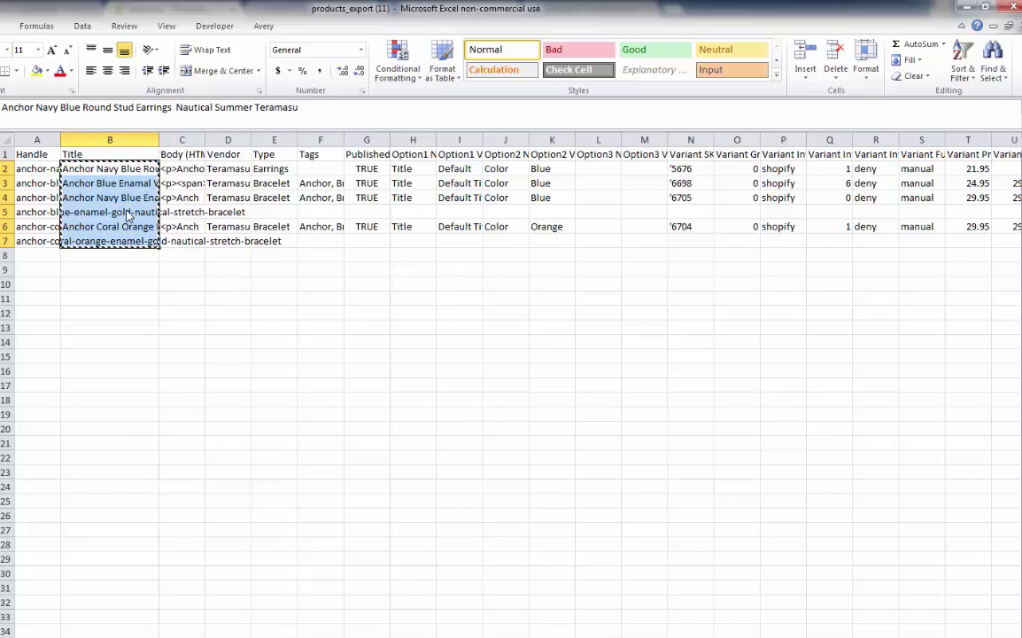
# Paste the copied product titles over the Image Alt column entries in cells Z2:Z7.
pyautogui.press('Right')
pyautogui.press('Right')
pyautogui.press('Right')
pyautogui.press('Right')
pyautogui.press('Right')
pyautogui.press('Right')
pyautogui.press('Right')
pyautogui.press('Right')
pyautogui.press('Right')
pyautogui.press('Right')
pyautogui.press('Right')
pyautogui.press('Right')
pyautogui.press('Right')
pyautogui.press('Right')
pyautogui.press('Right')
pyautogui.press('Right')
pyautogui.press('Right')
pyautogui.press('Right')
pyautogui.press('Right')
pyautogui.press('Right')
pyautogui.press('Right')
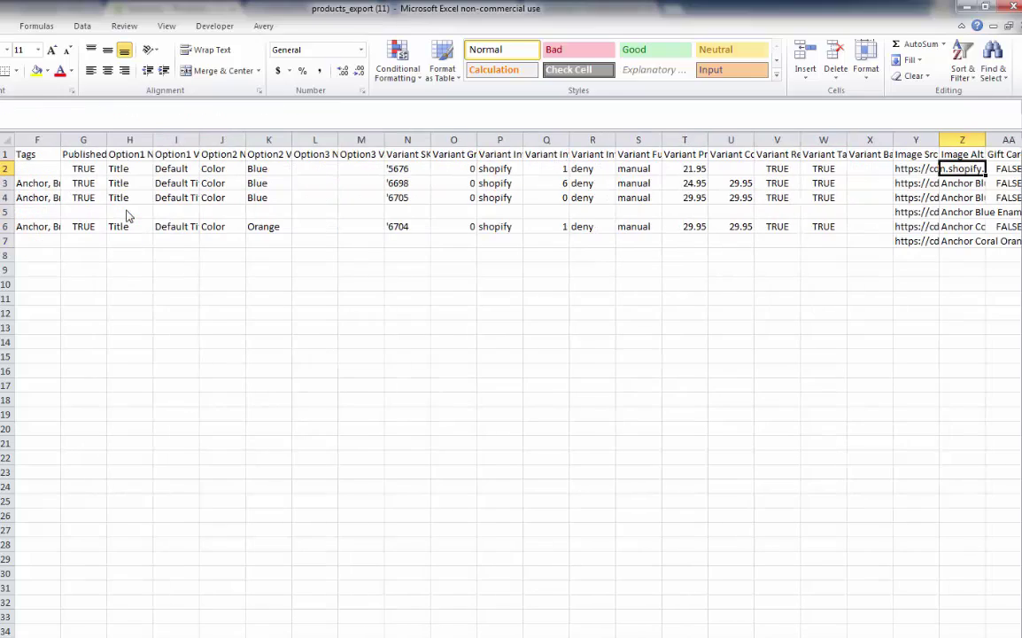
pyautogui.press('Right')
pyautogui.press('Right')
pyautogui.press('Left')
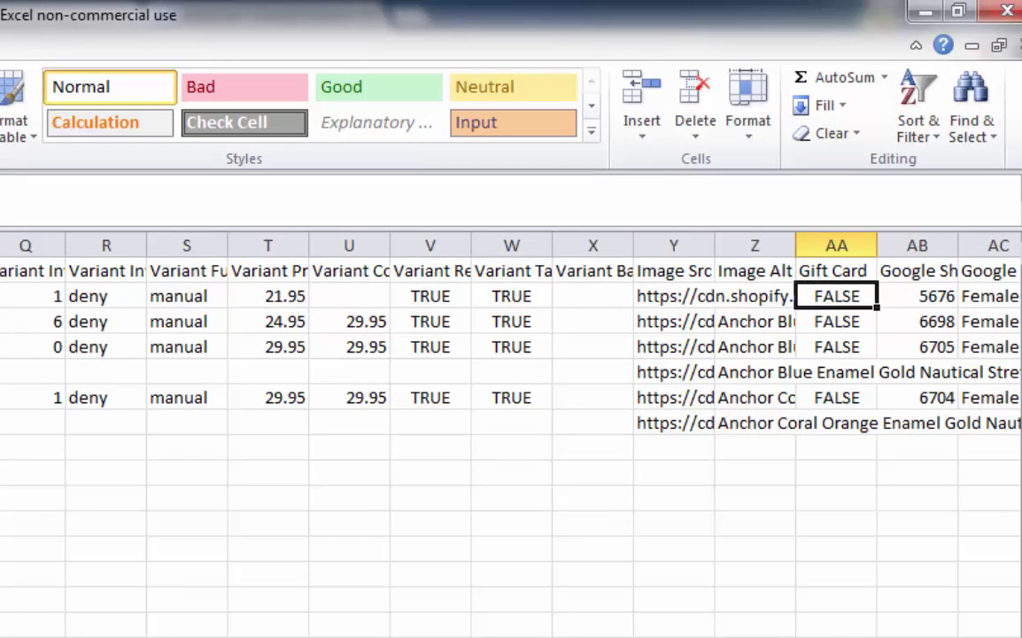
pyautogui.press('Left')
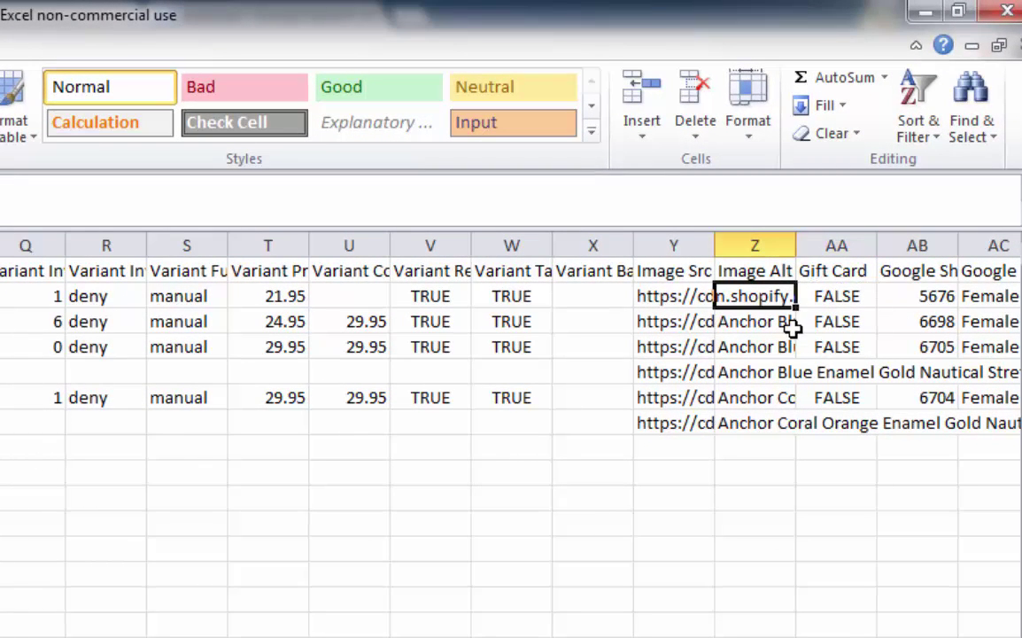
pyautogui.moveTo(730, 290); pyautogui.dragTo(764, 422)
pyautogui.click(752, 297)
pyautogui.hotkey('ctrl', 'v')
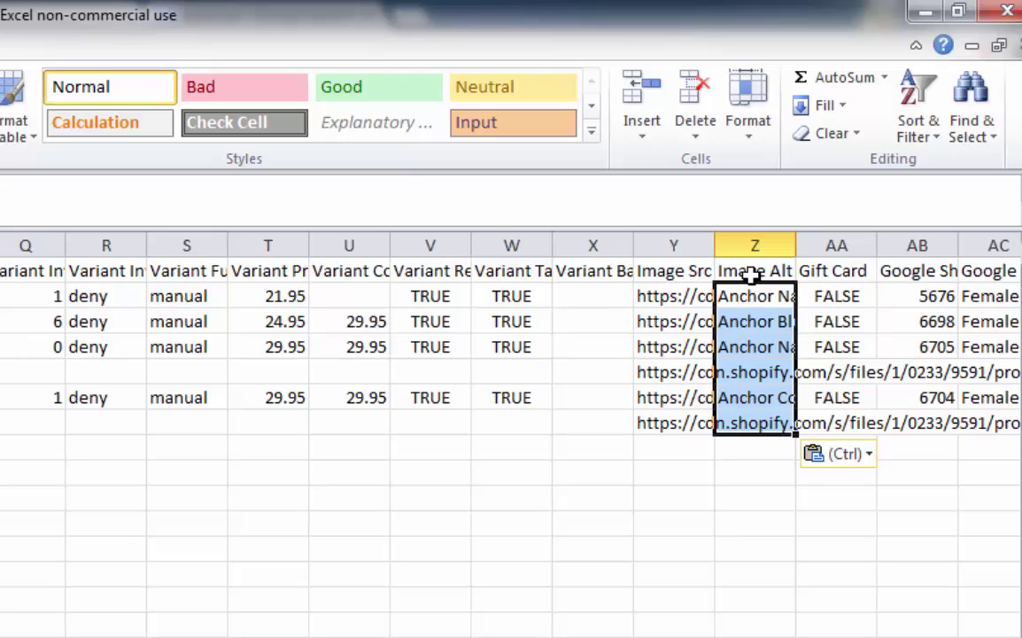
pyautogui.click(751, 274)
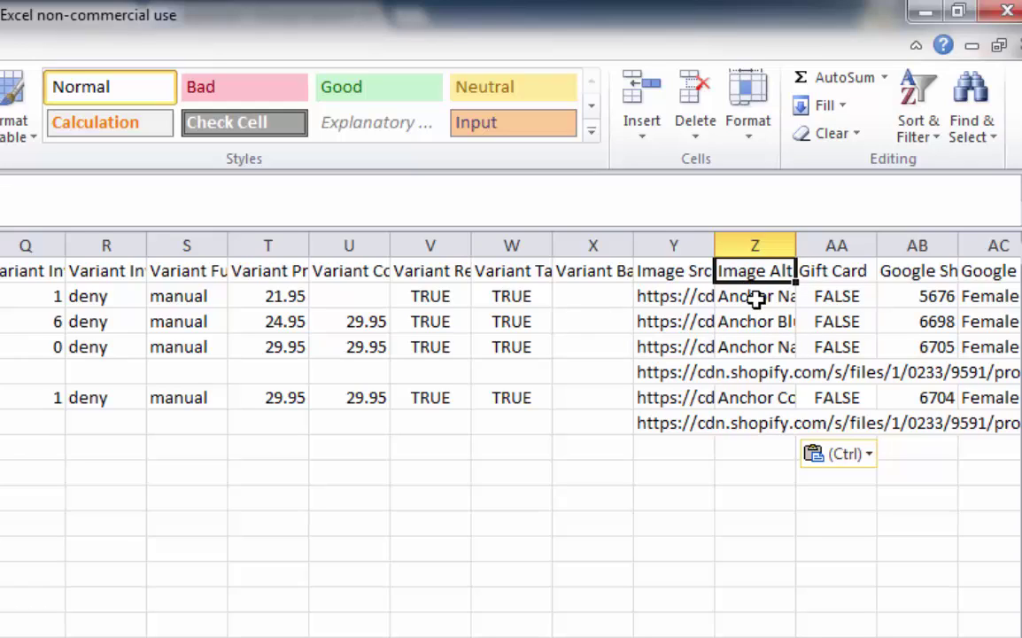
pyautogui.click(755, 299)
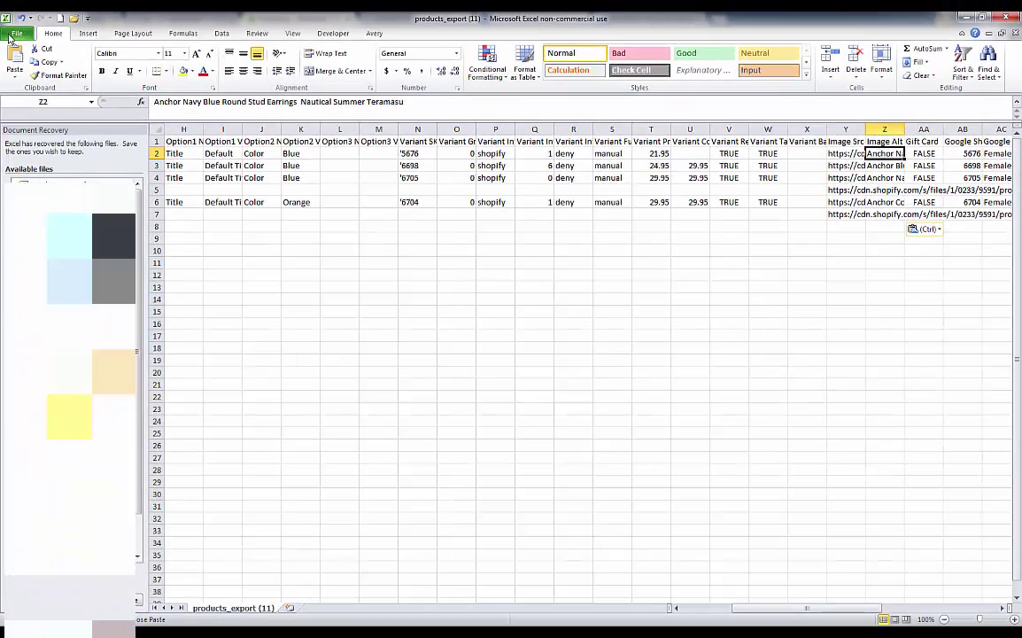
# Save the edited export as products_import test.csv in the Downloads folder, keeping the CSV (Comma delimited) format.
pyautogui.click(10, 36)
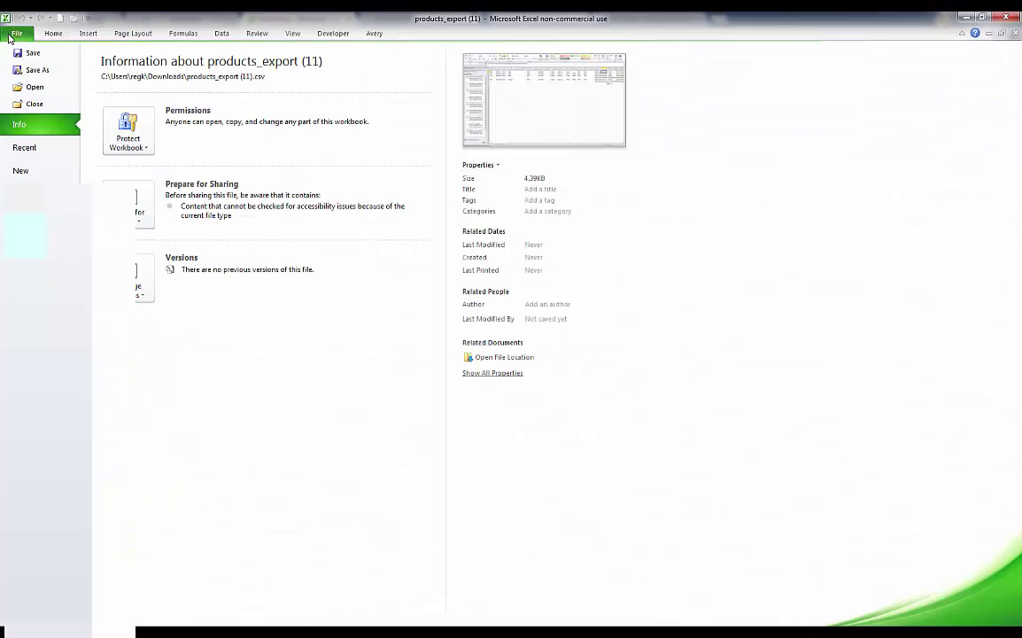
pyautogui.click(36, 73)
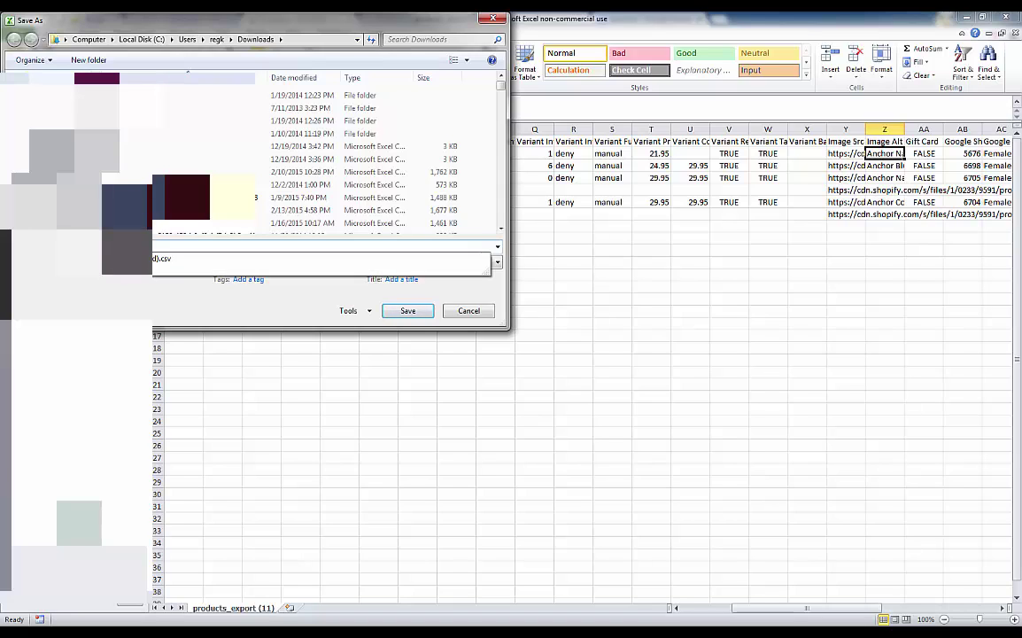
pyautogui.press('Escape')
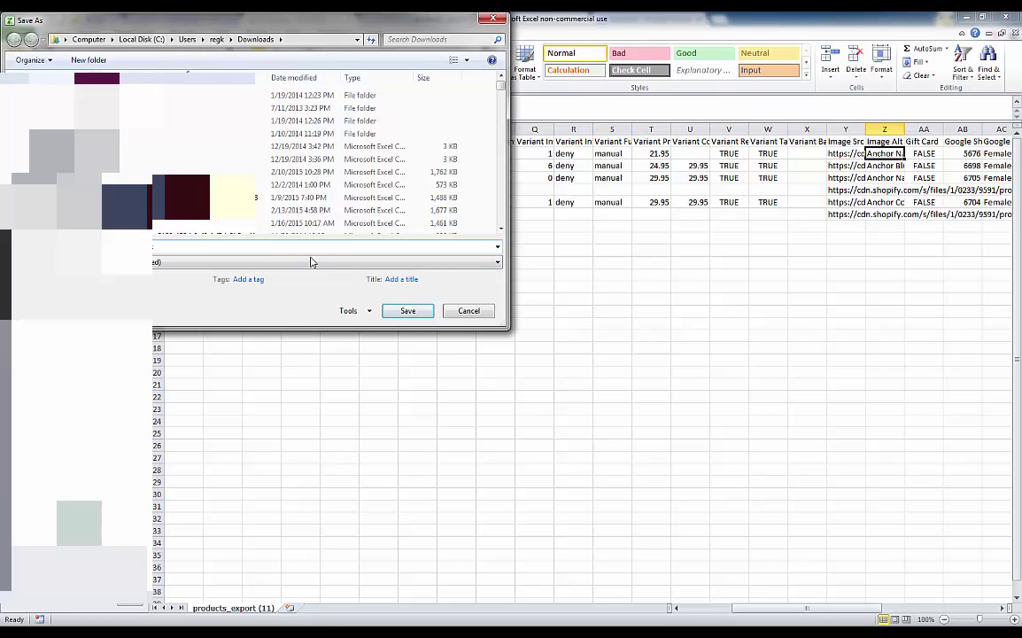
pyautogui.click(423, 313)
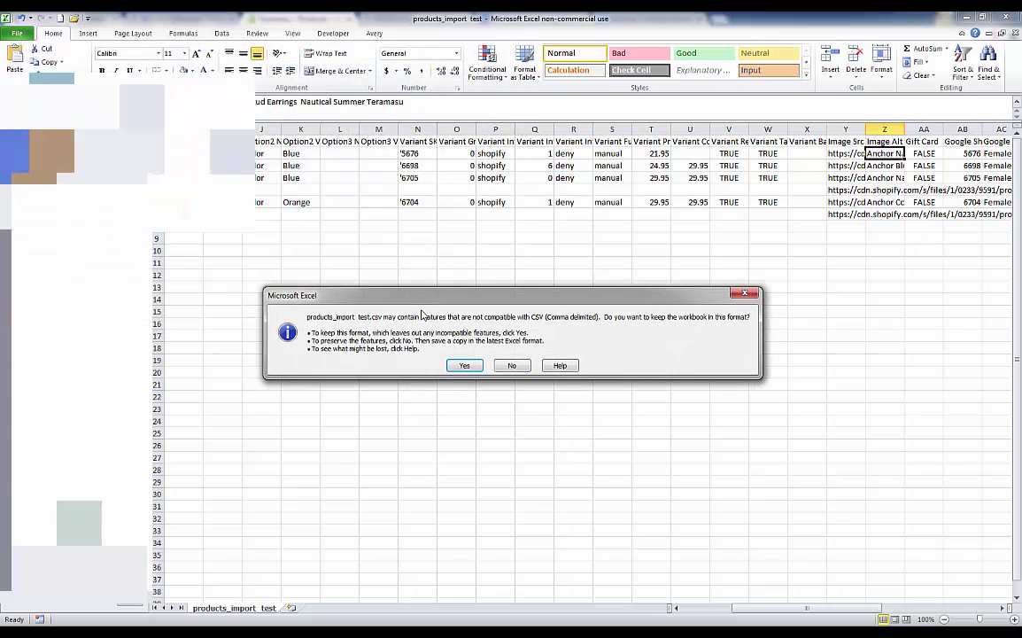
pyautogui.click(465, 366)
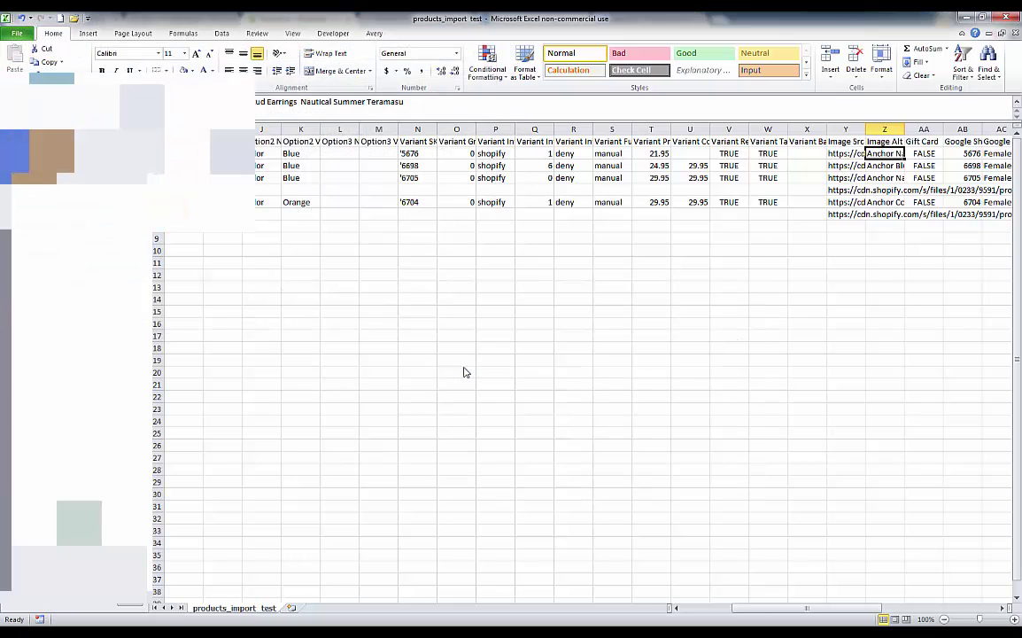
pyautogui.click(17, 34)
pyautogui.click(17, 34)
pyautogui.click(17, 34)
pyautogui.click(37, 69)
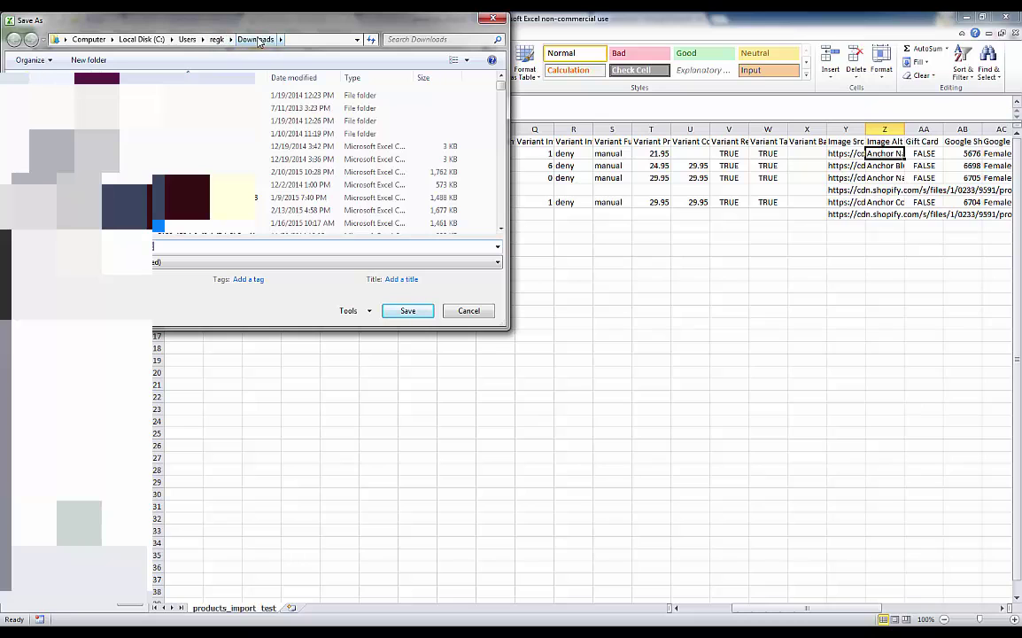
pyautogui.click(468, 311)
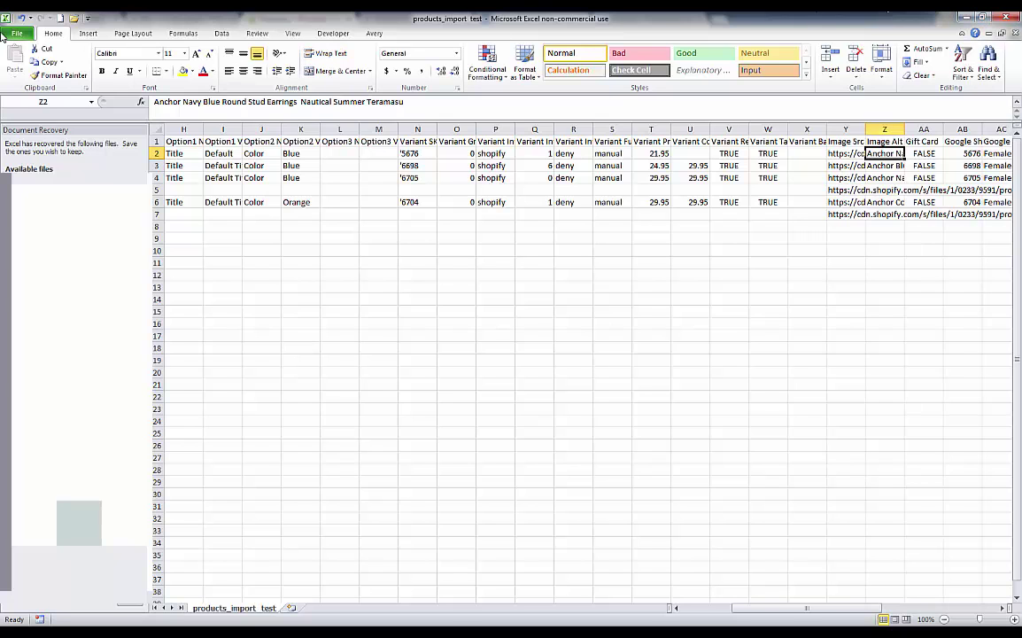
# Close the products_import test workbook without saving it again and return to the Shopify product list.
pyautogui.moveTo(390, 20); pyautogui.dragTo(441, 29)
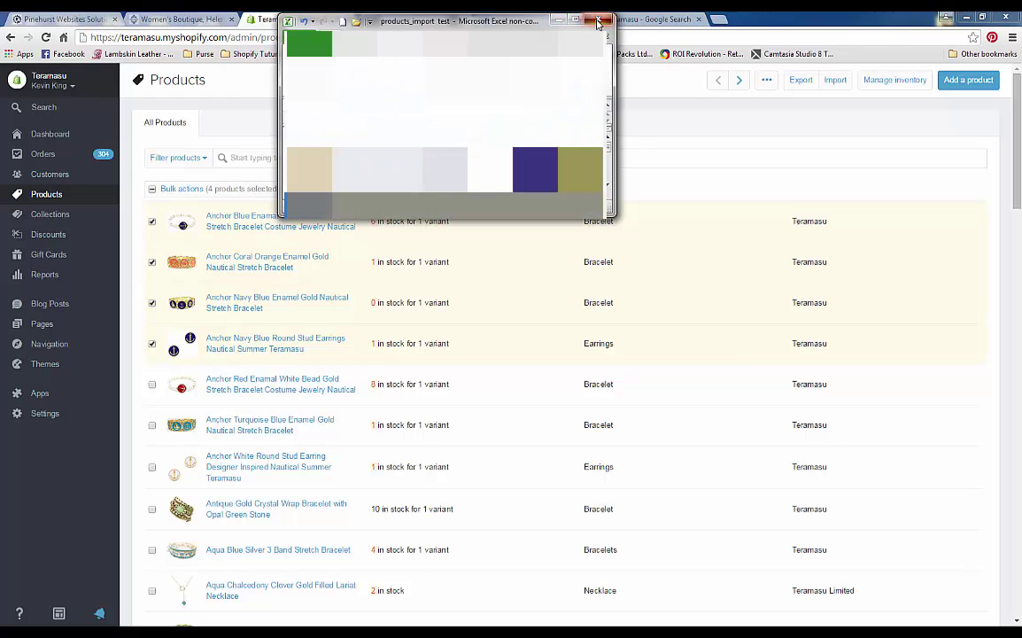
pyautogui.click(597, 23)
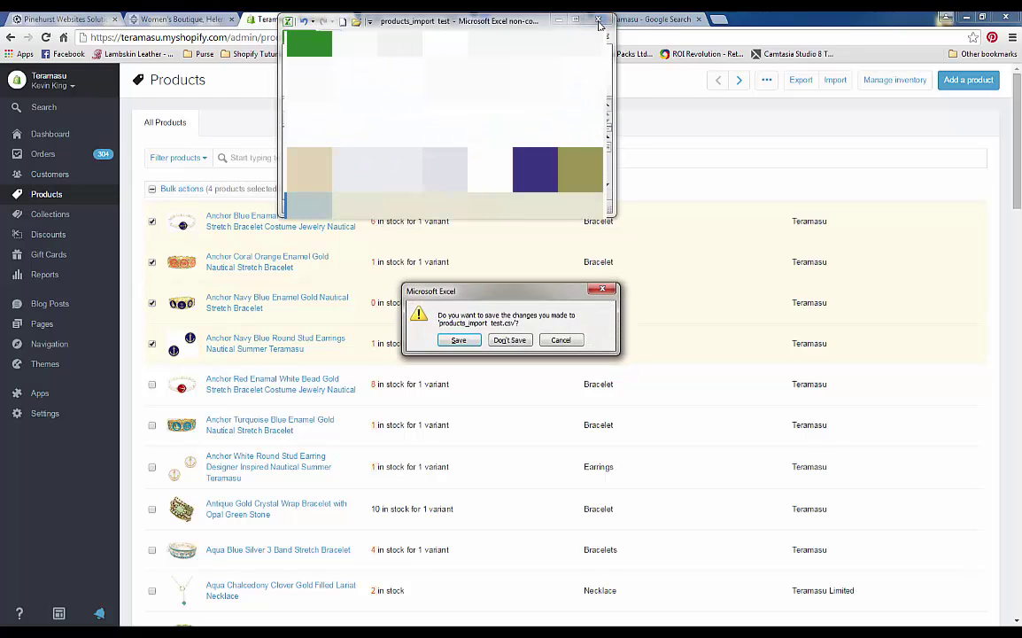
pyautogui.click(512, 342)
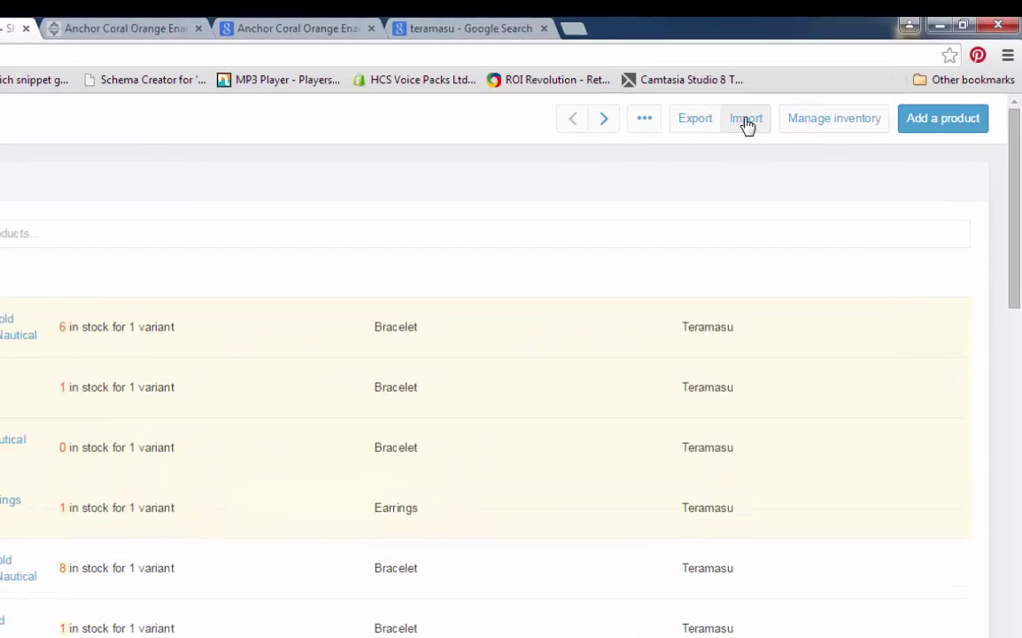
# Import products_import test.csv from the Downloads folder into the store, overwriting existing products that have the same handle.
pyautogui.click(747, 121)
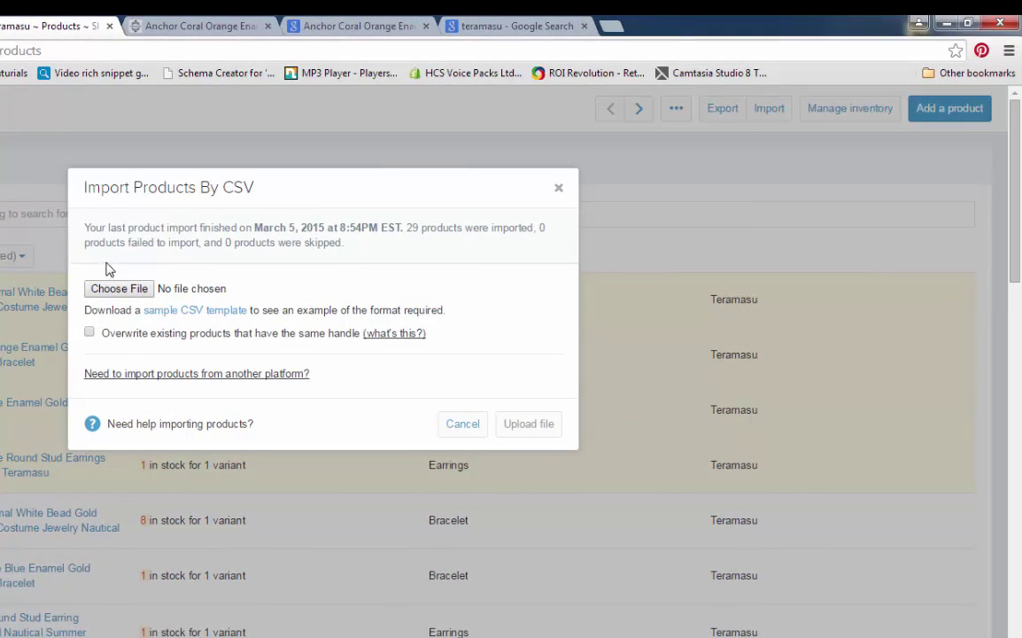
pyautogui.click(90, 332)
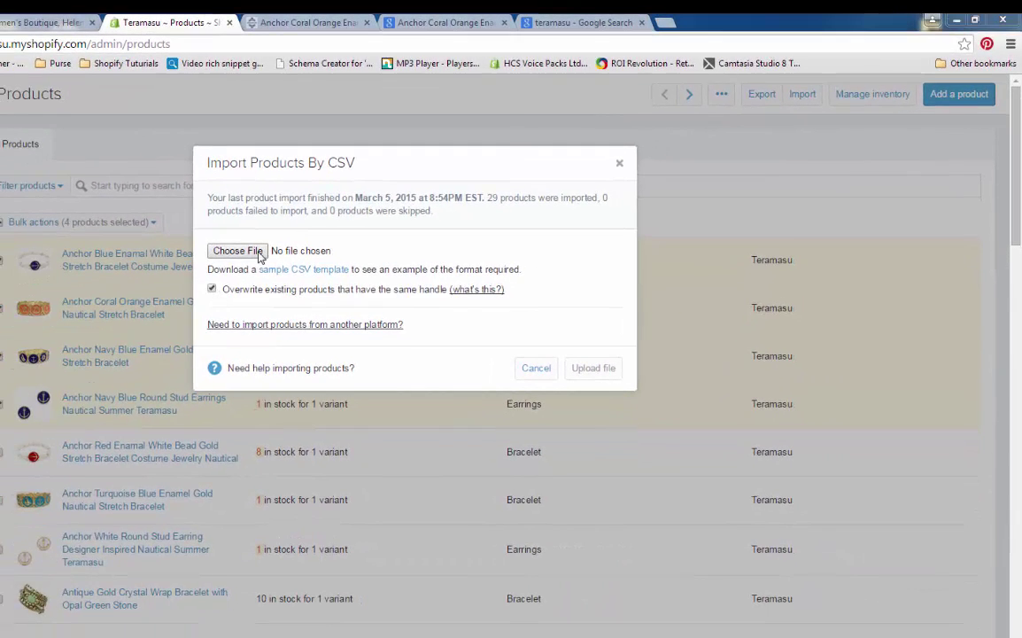
pyautogui.click(237, 251)
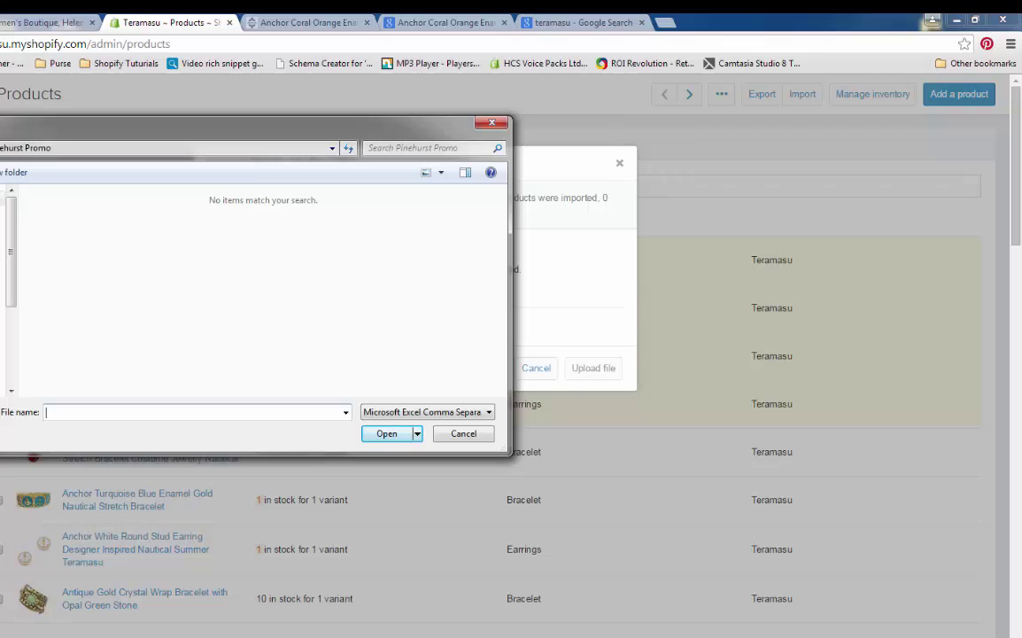
pyautogui.click(3, 230)
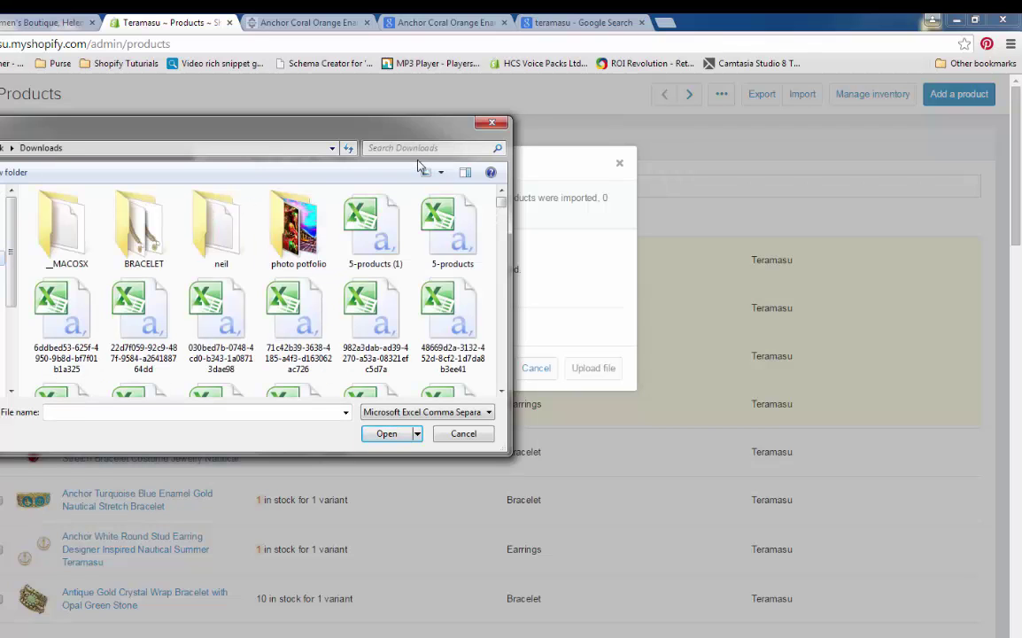
pyautogui.click(414, 147)
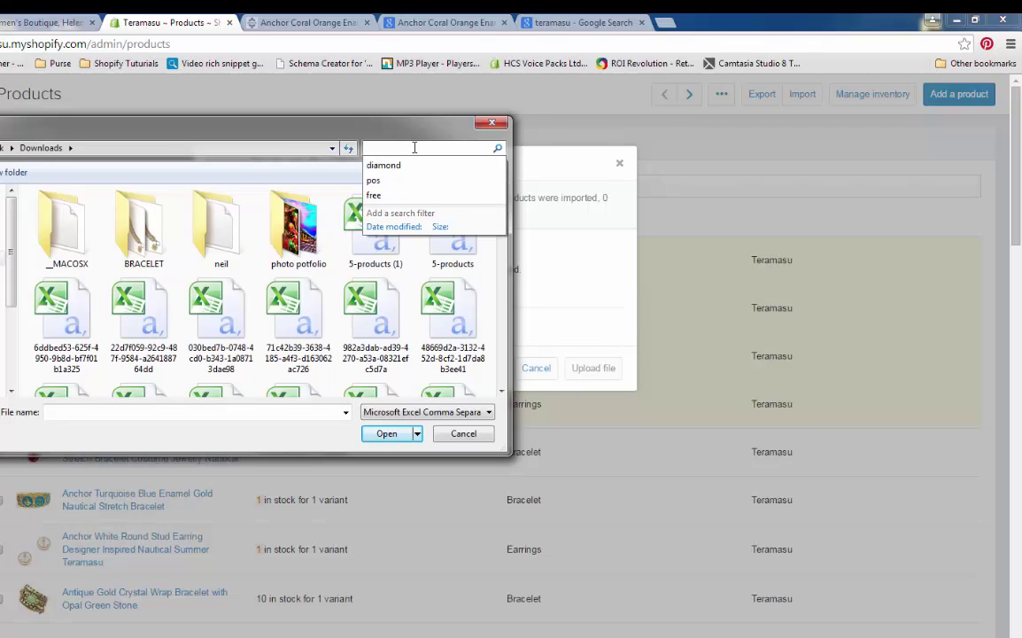
pyautogui.write('test')
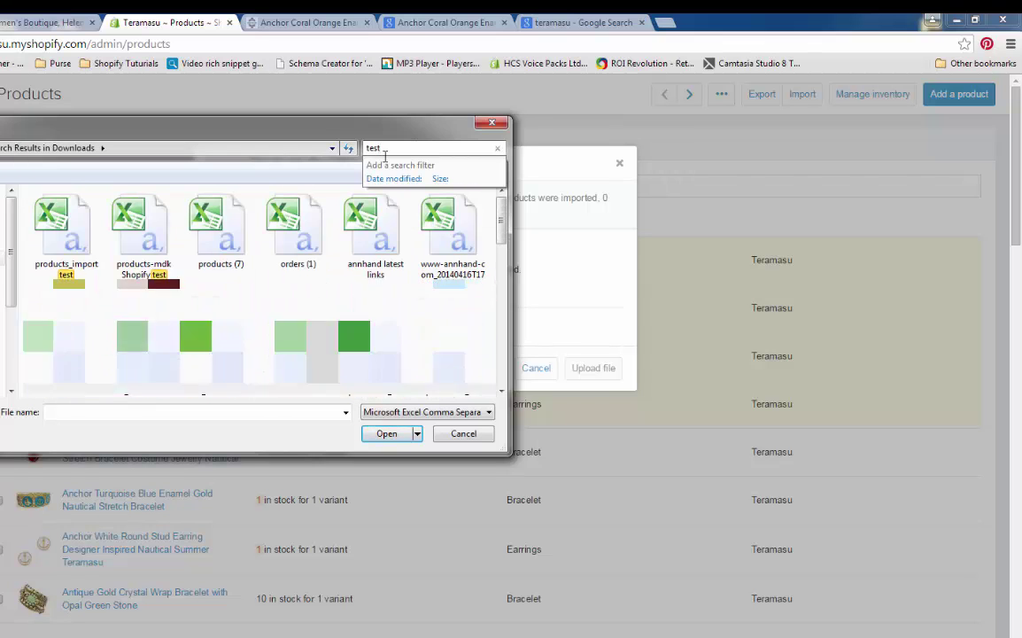
pyautogui.doubleClick(64, 232)
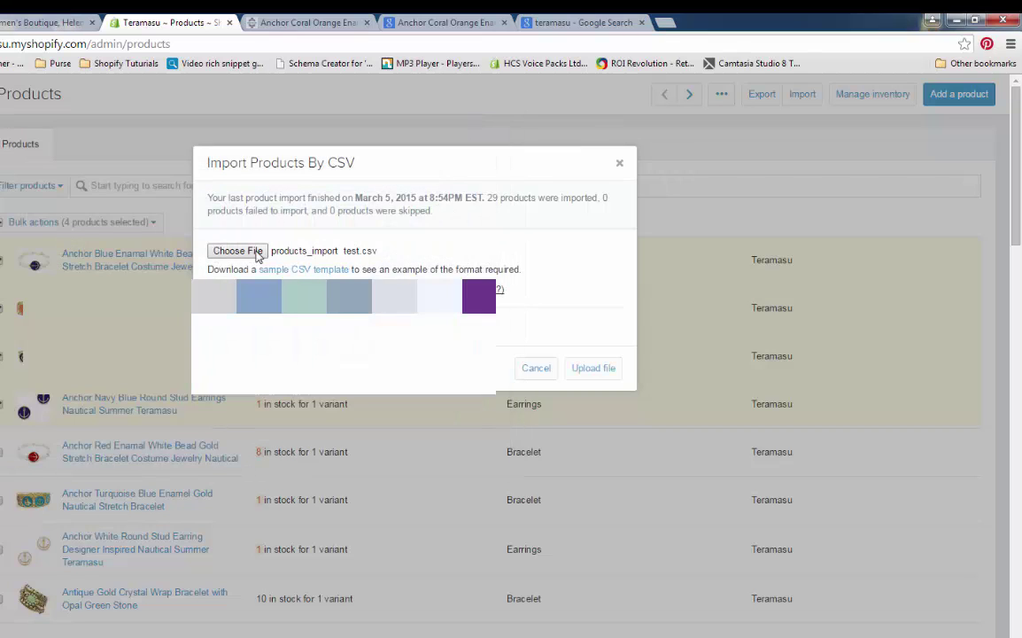
pyautogui.click(596, 372)
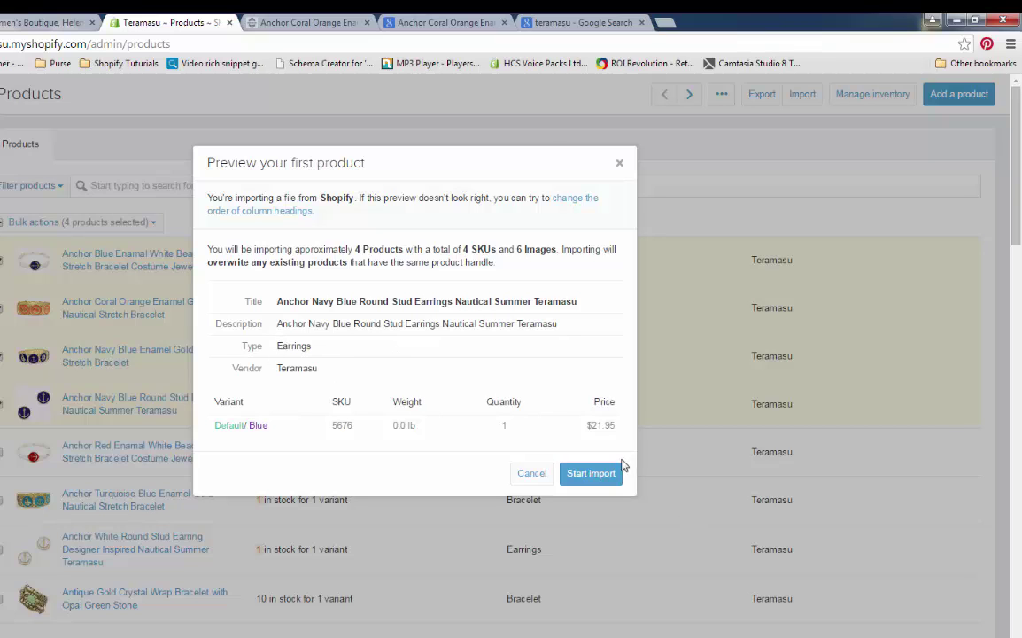
pyautogui.click(589, 473)
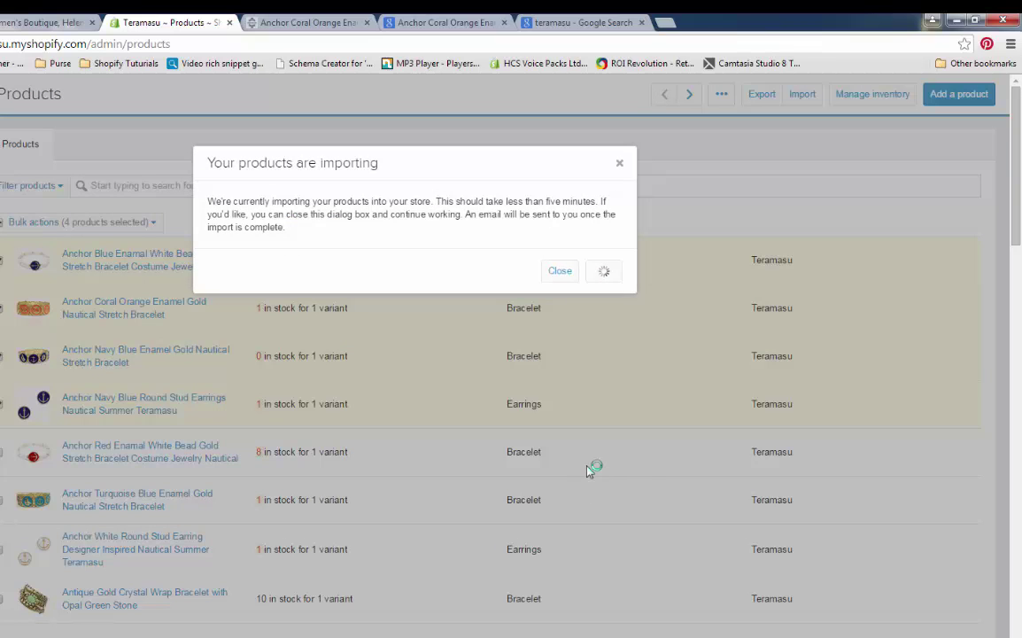
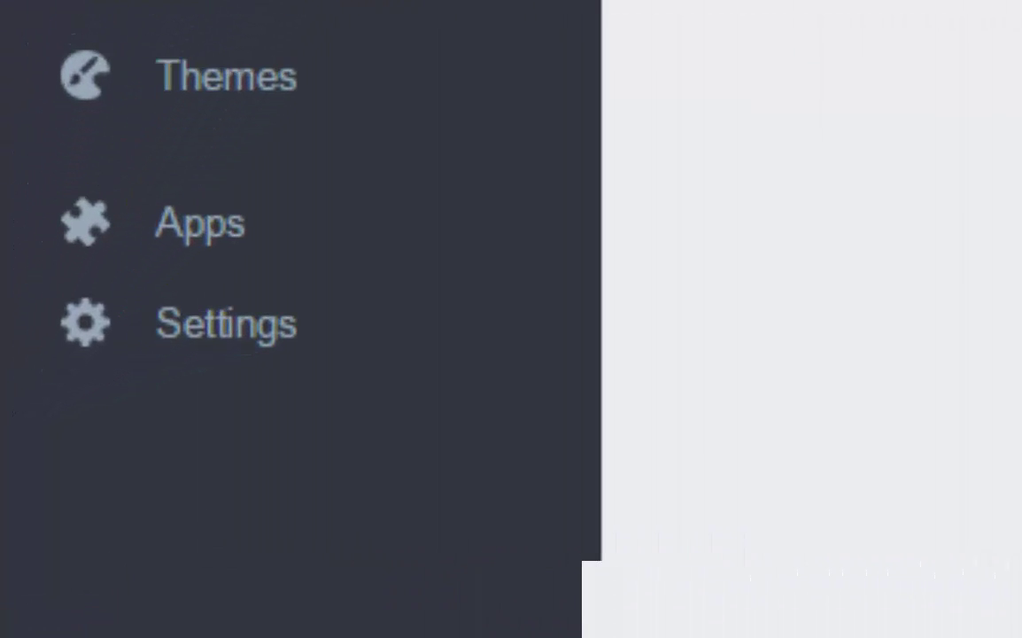
# View the homepage title and meta description in the store's general settings, and search Google for teramasu in a new tab.
pyautogui.click(243, 329)
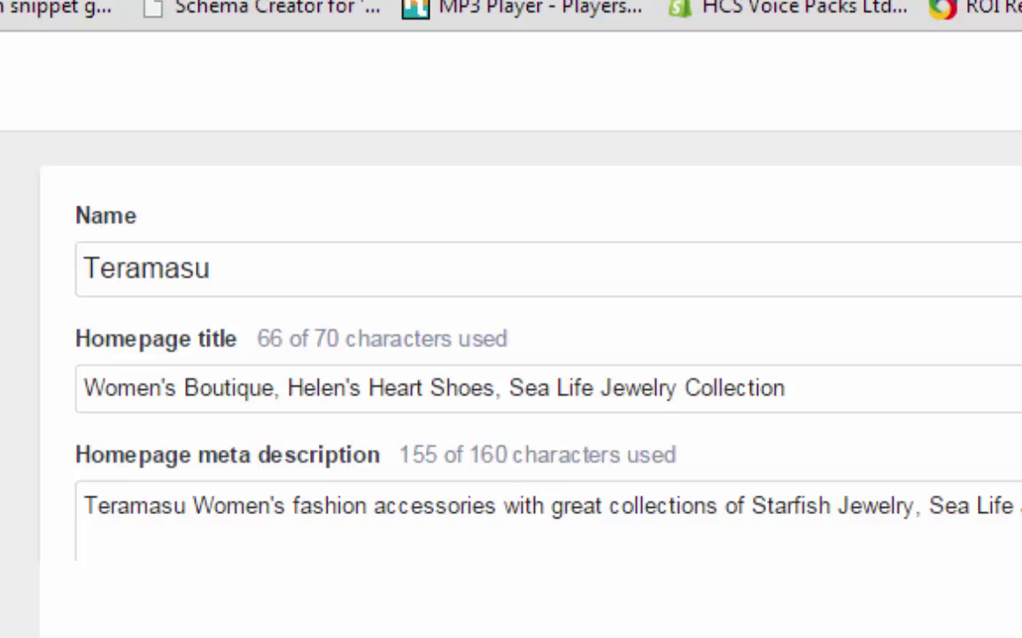
pyautogui.hotkey('ctrl', 't')
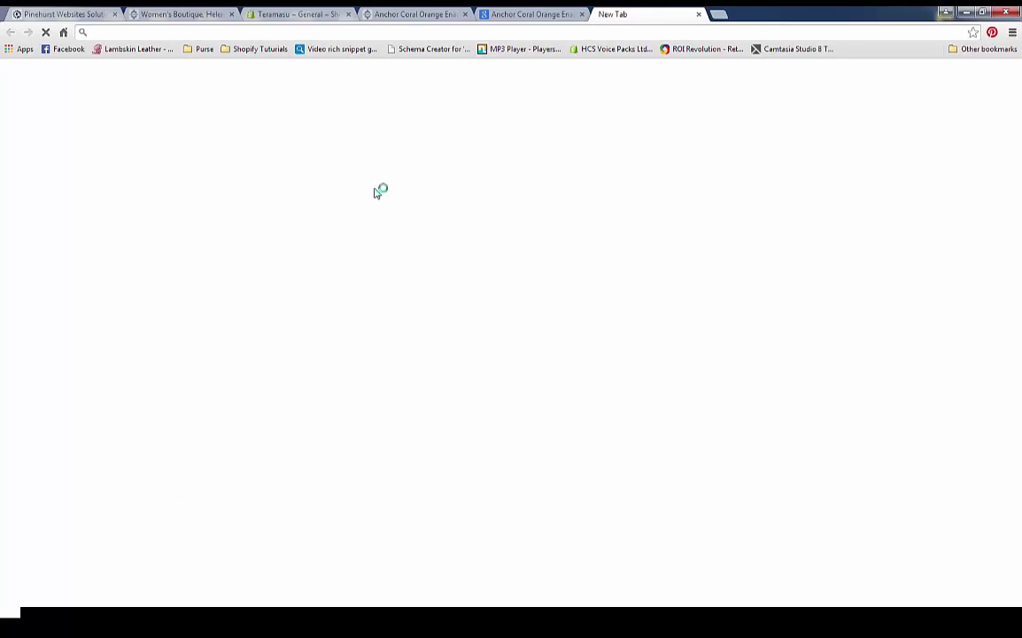
pyautogui.write('teram')
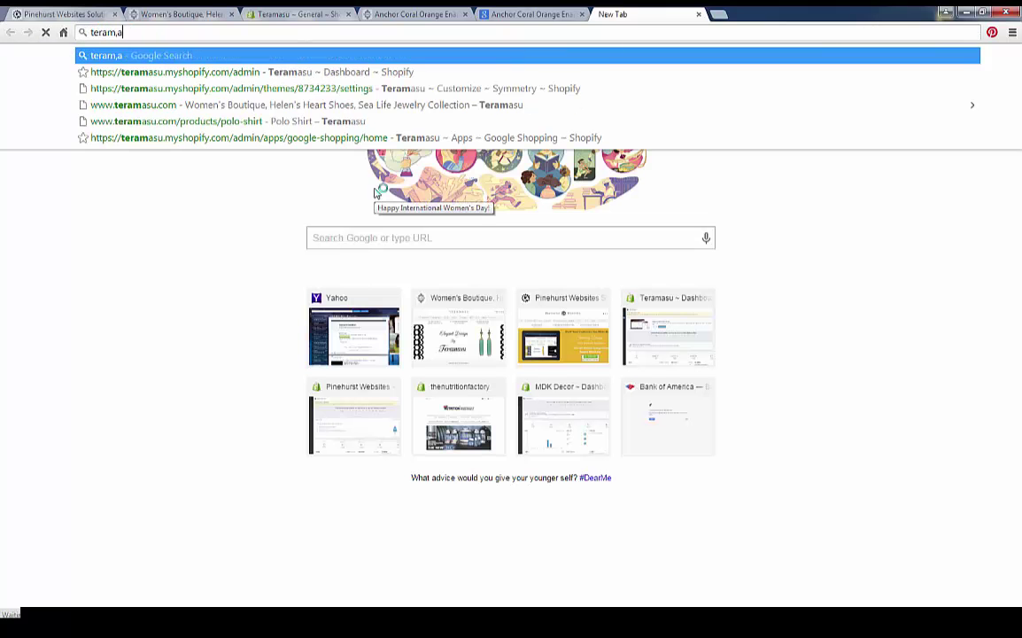
pyautogui.press('BackSpace')
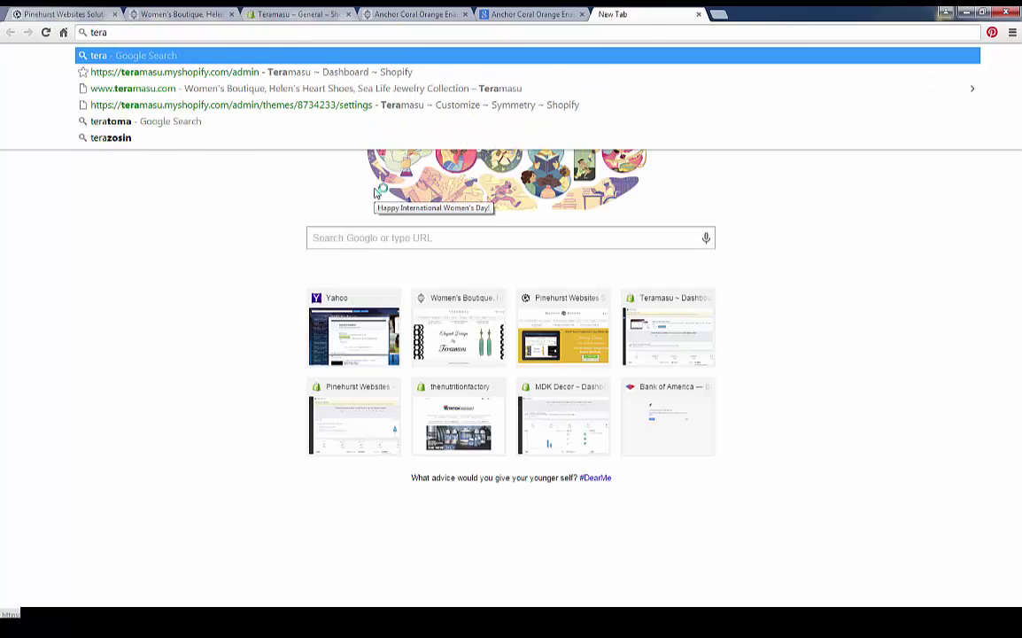
pyautogui.write('masu')
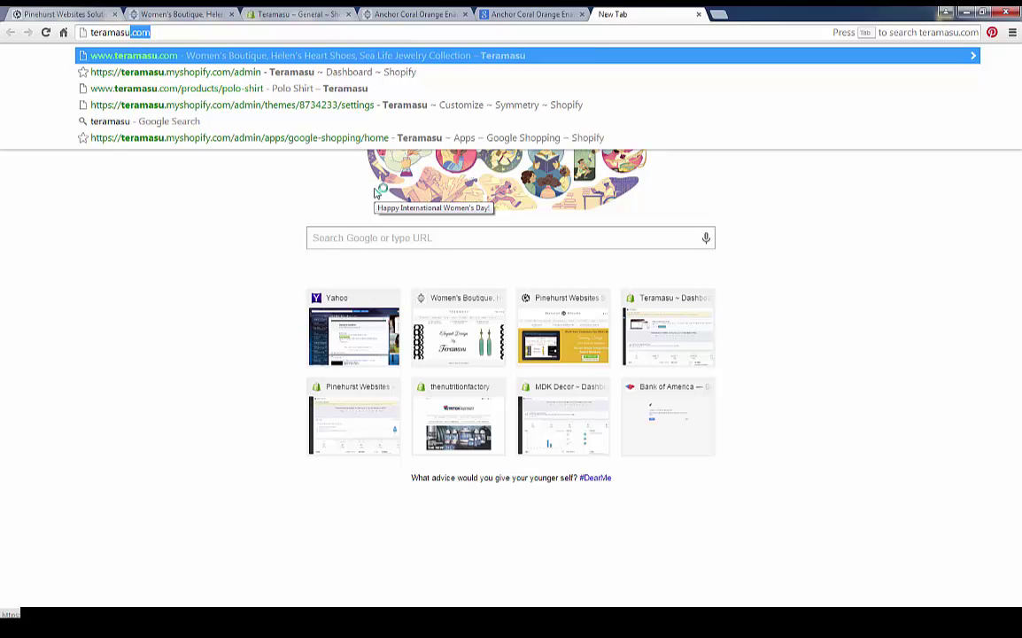
pyautogui.press('Delete')
pyautogui.press('Return')
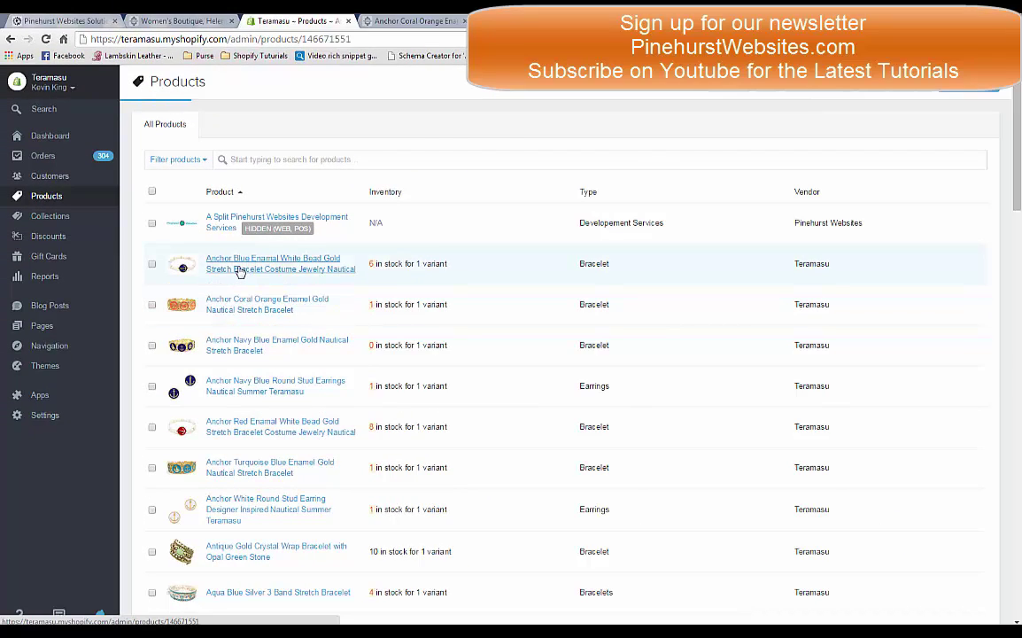
# Open the Anchor Blue Enamal White Bead Gold Stretch Bracelet product and examine its search engine page title, meta description and URL handle.
pyautogui.click(239, 265)
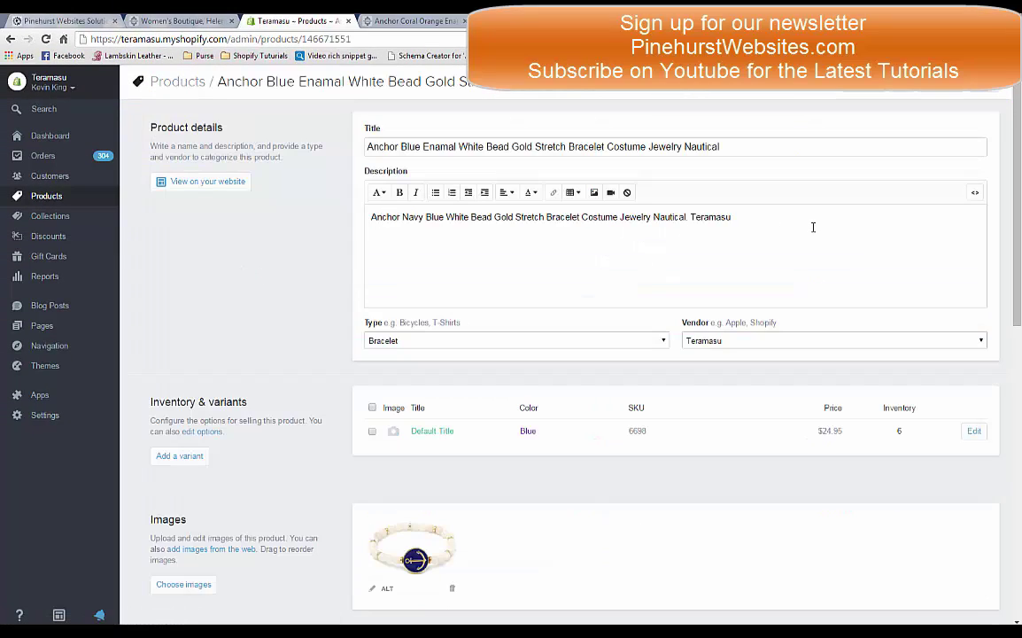
pyautogui.scroll(-5, 231, 317)
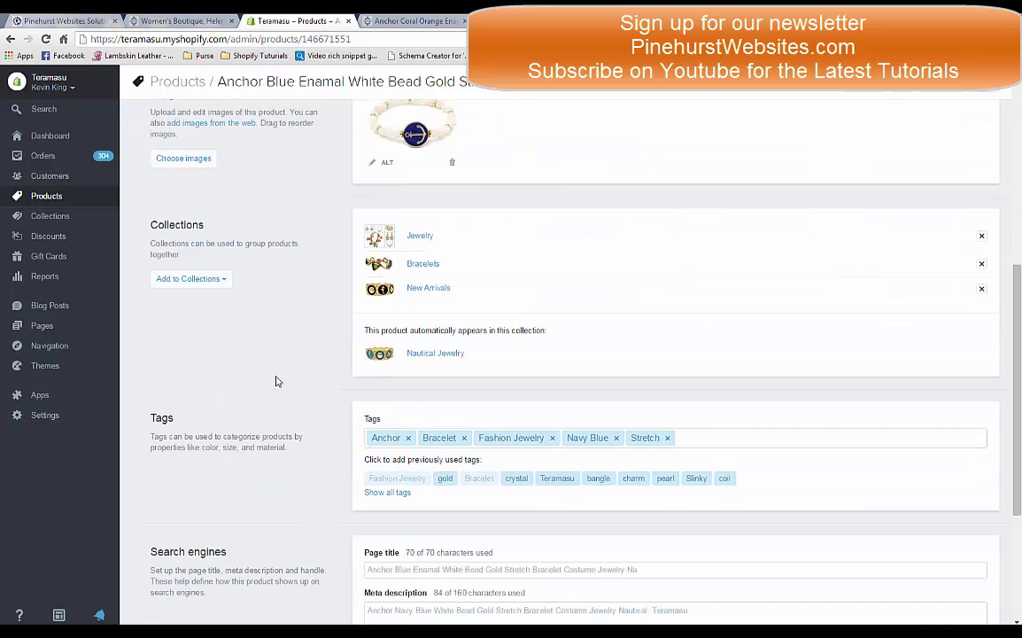
pyautogui.scroll(-3, 275, 381)
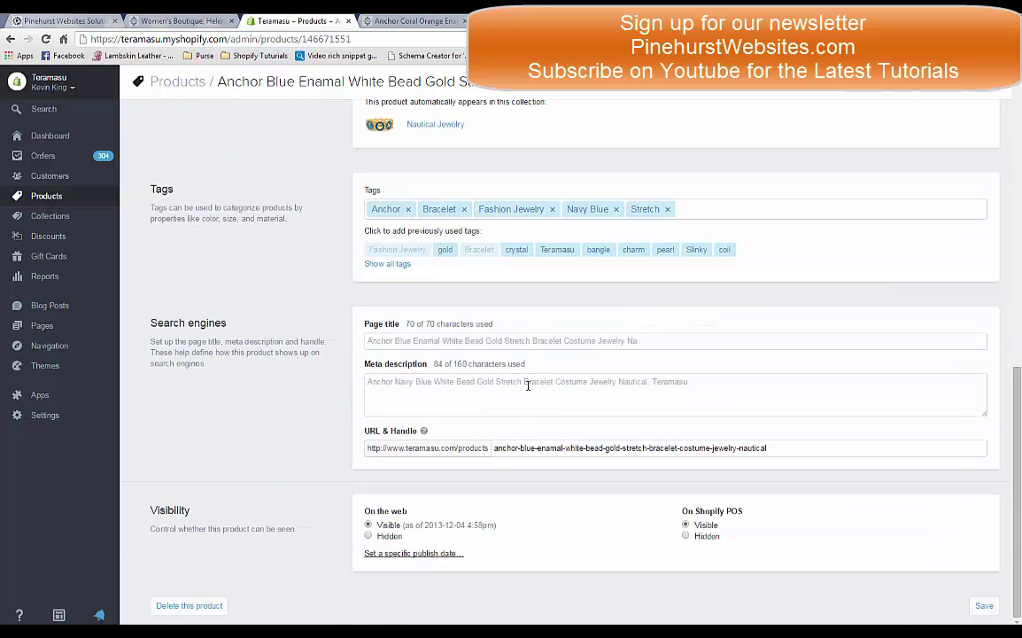